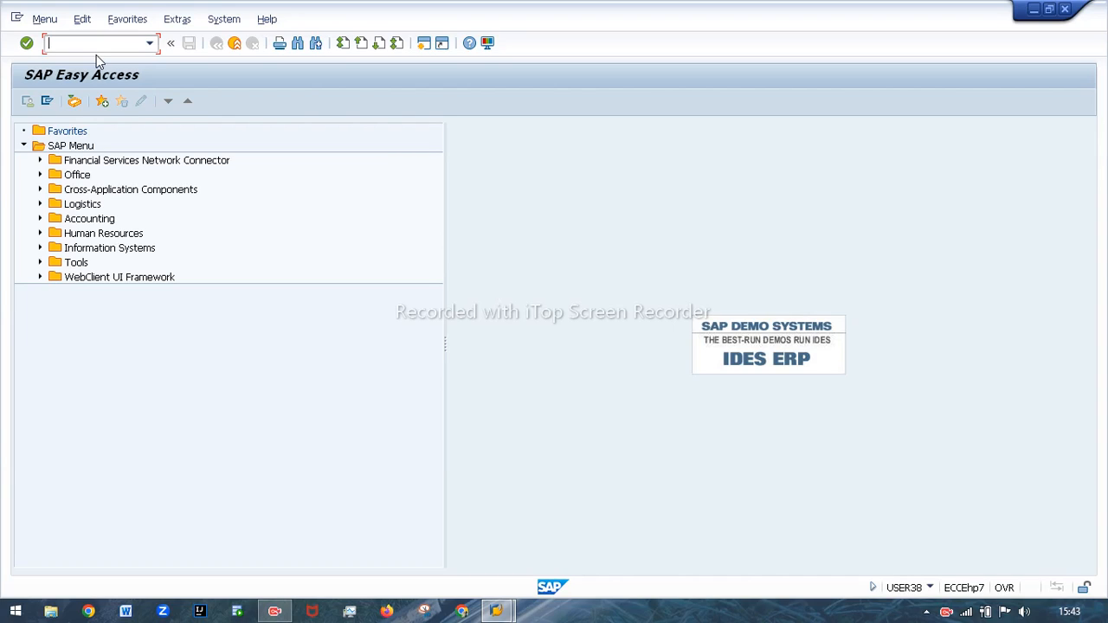
Run transaction MMBE to display the stock overview for material 295 in plant 1000 and examine the quality inspection stock.
text(mmbe)
drag(107, 41, 45, 44)
key(Return)
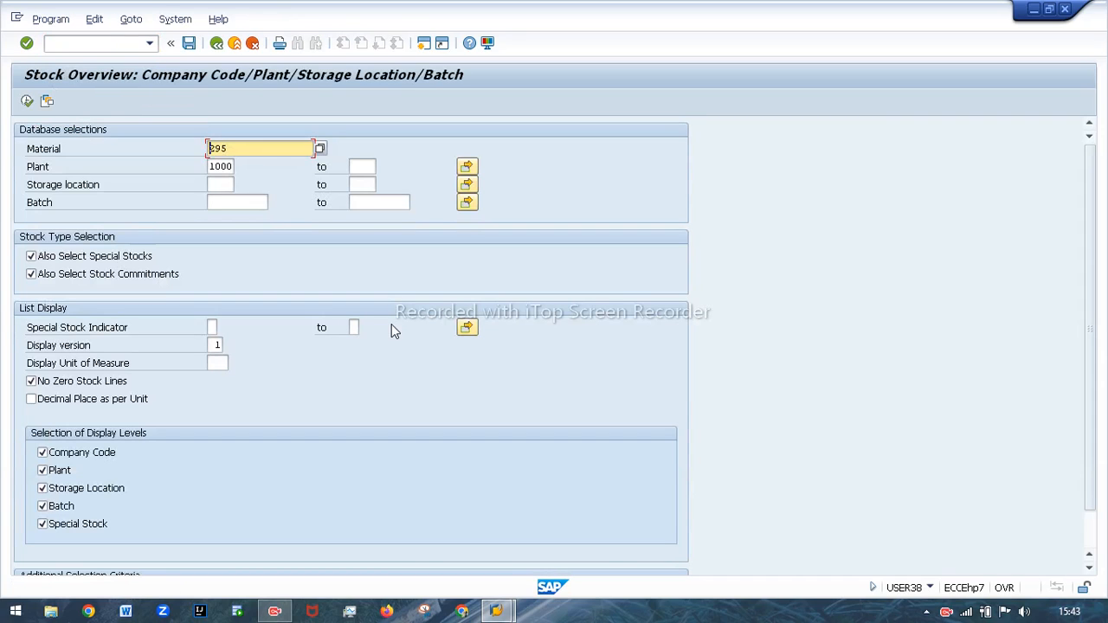
drag(235, 149, 170, 153)
click(27, 101)
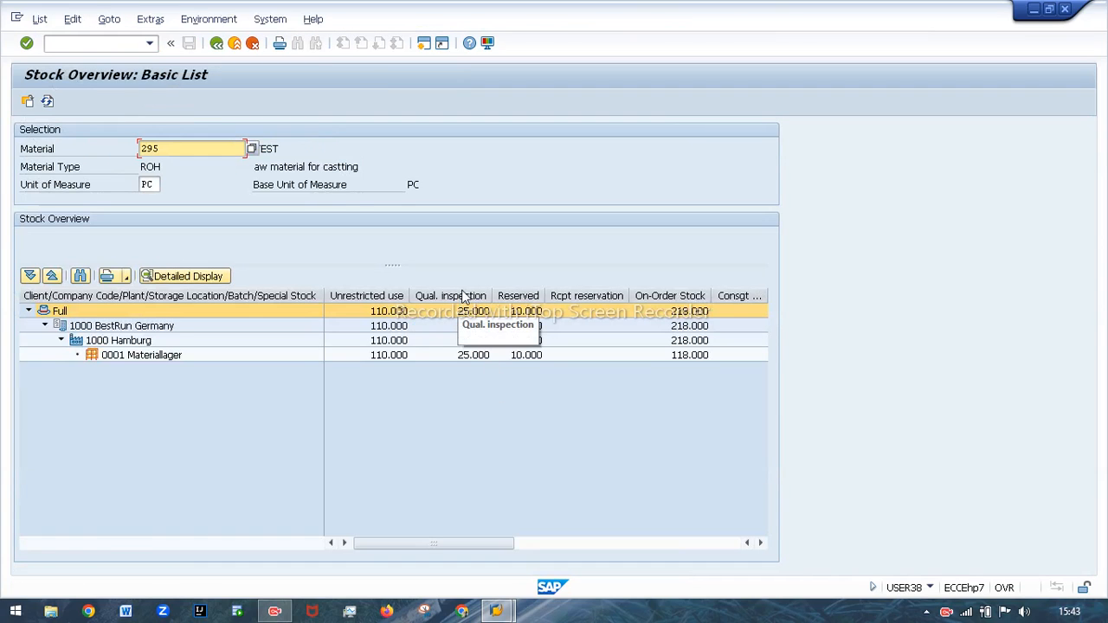
click(467, 310)
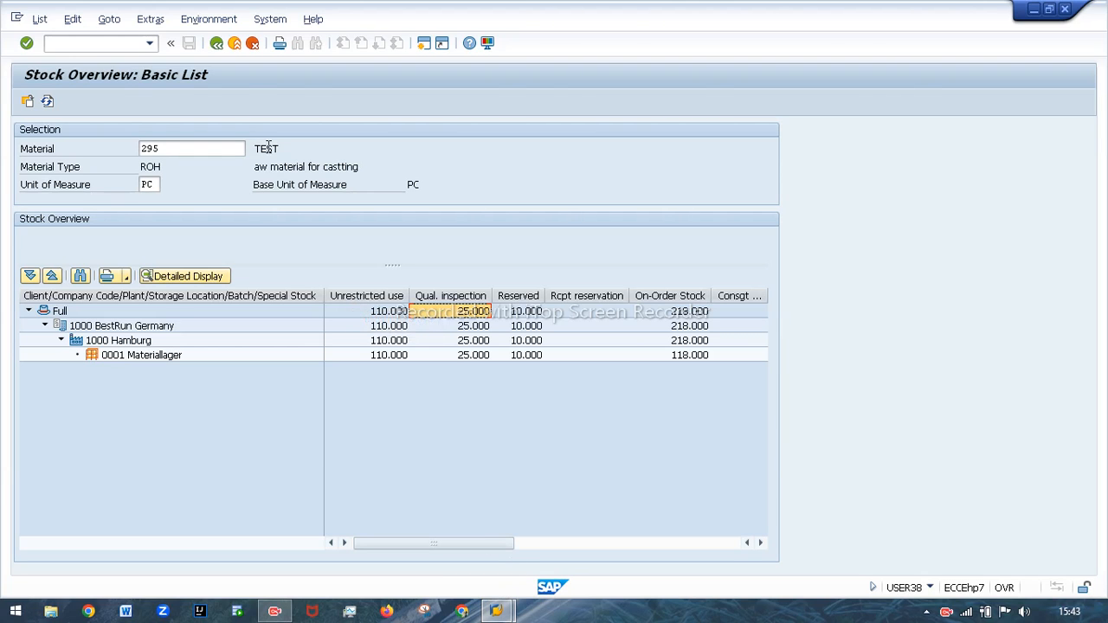
Open the goods movement transaction in a new session with A08 Transfer Posting as the action.
click(423, 45)
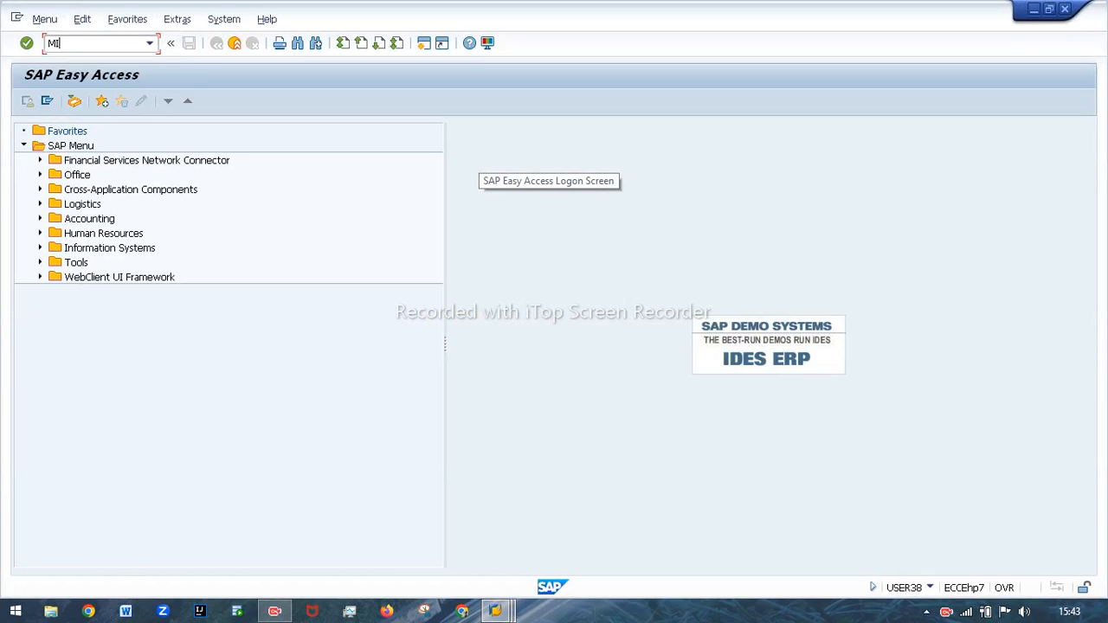
key(Return)
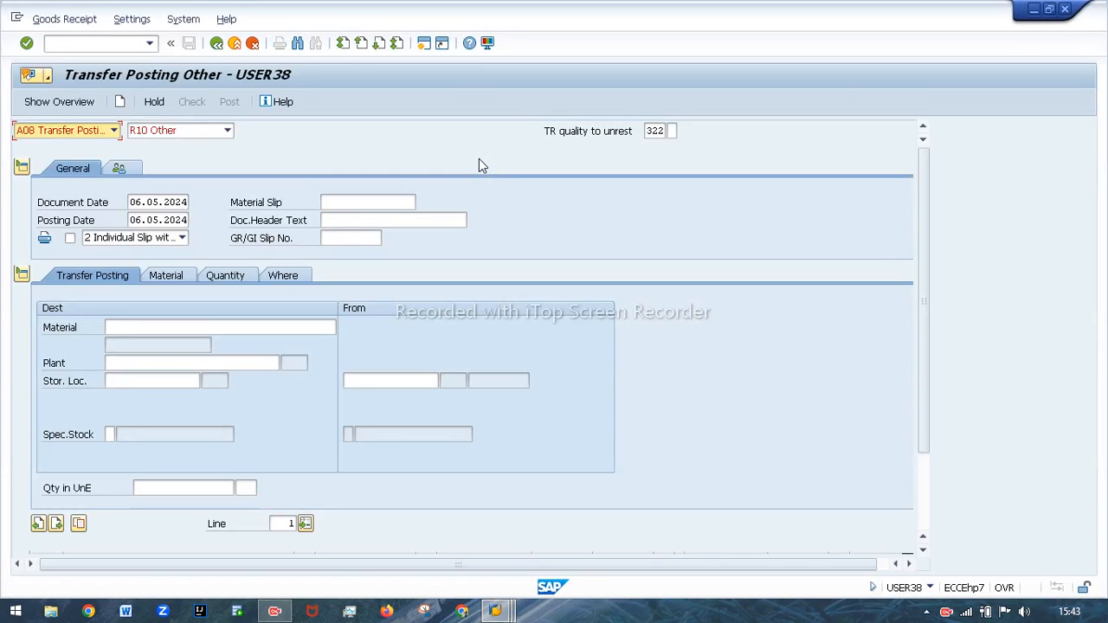
click(111, 133)
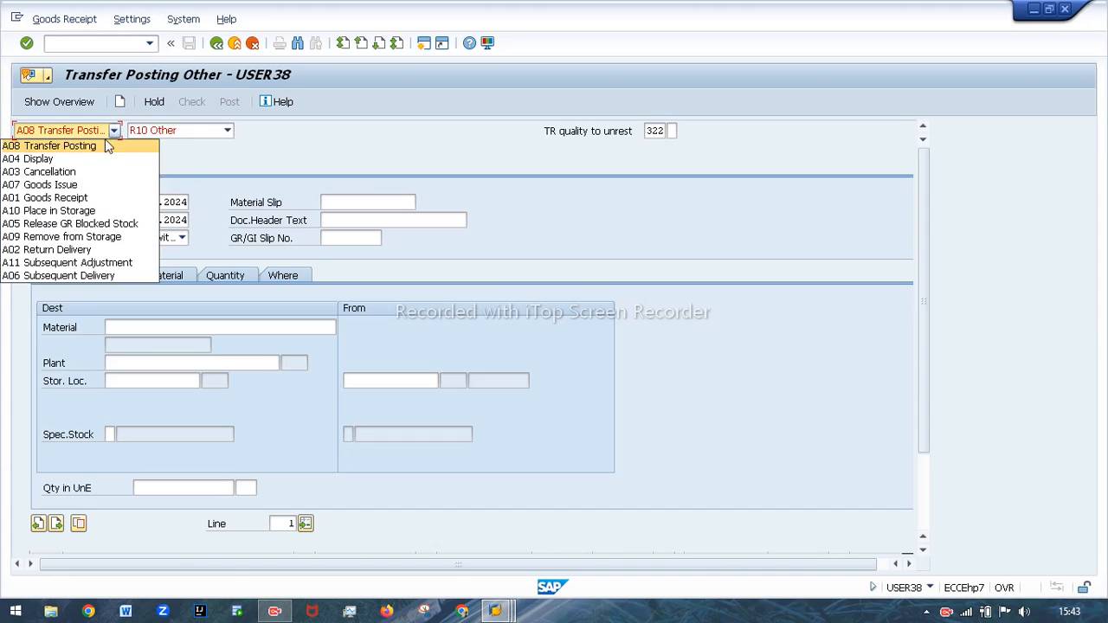
click(79, 147)
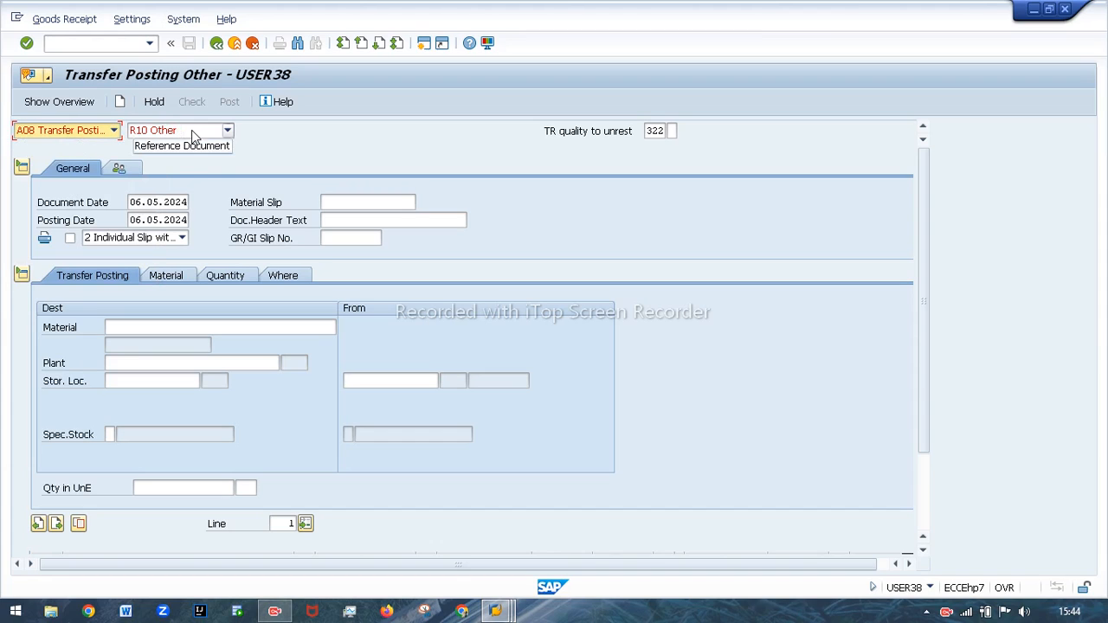
Set the movement type to 321, transfer posting quality inspection to unrestricted.
click(657, 130)
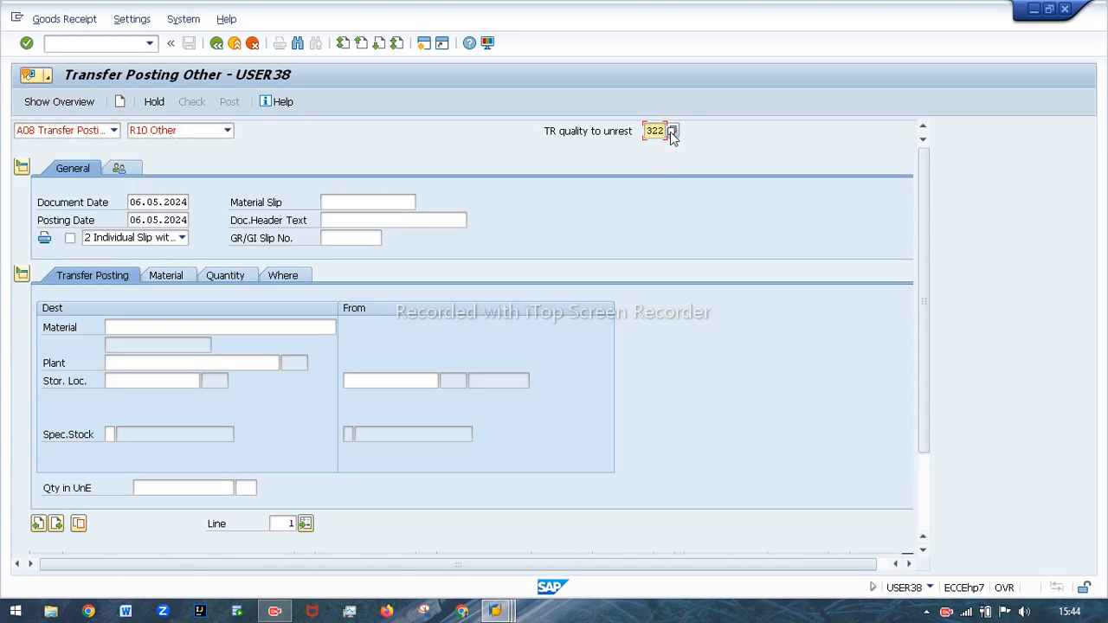
click(671, 130)
scroll(729, 402, down, 10)
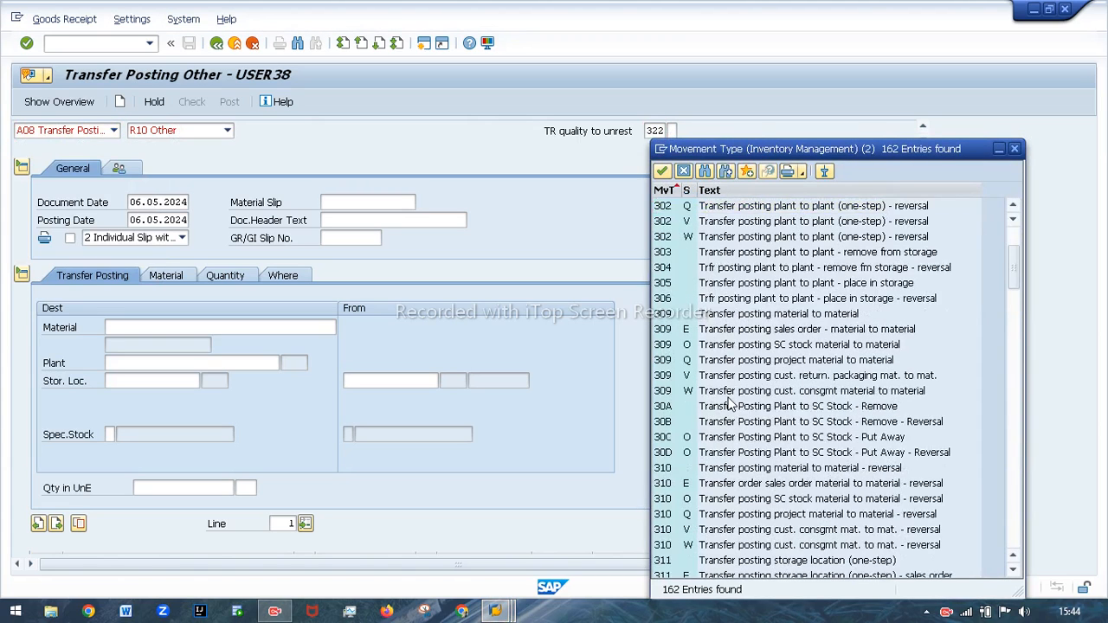
scroll(729, 402, down, 5)
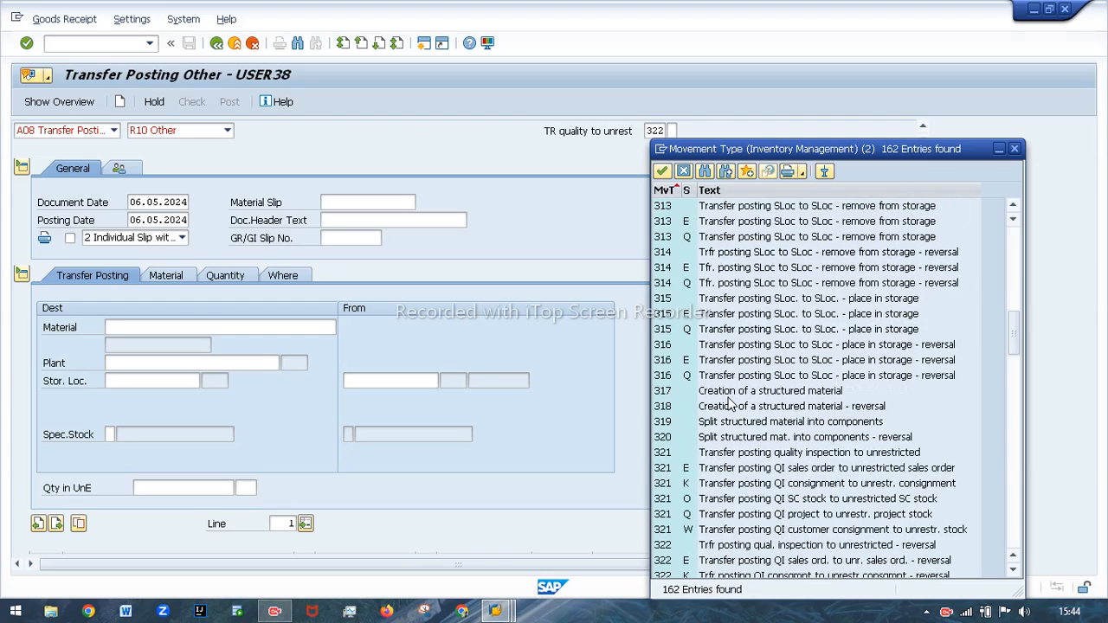
click(675, 455)
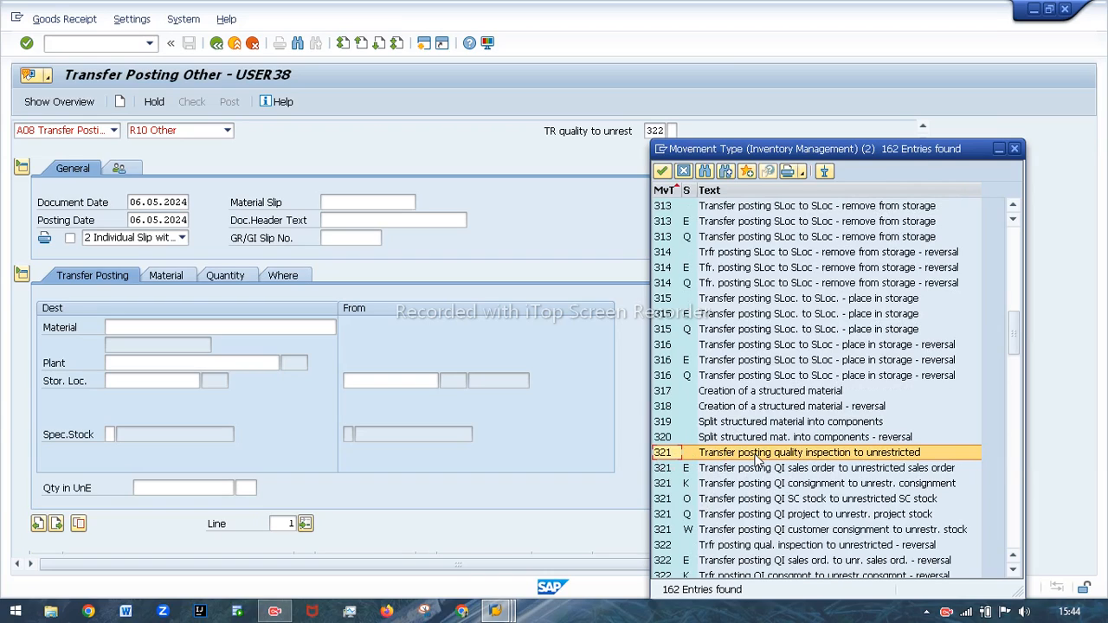
double_click(791, 454)
double_click(680, 453)
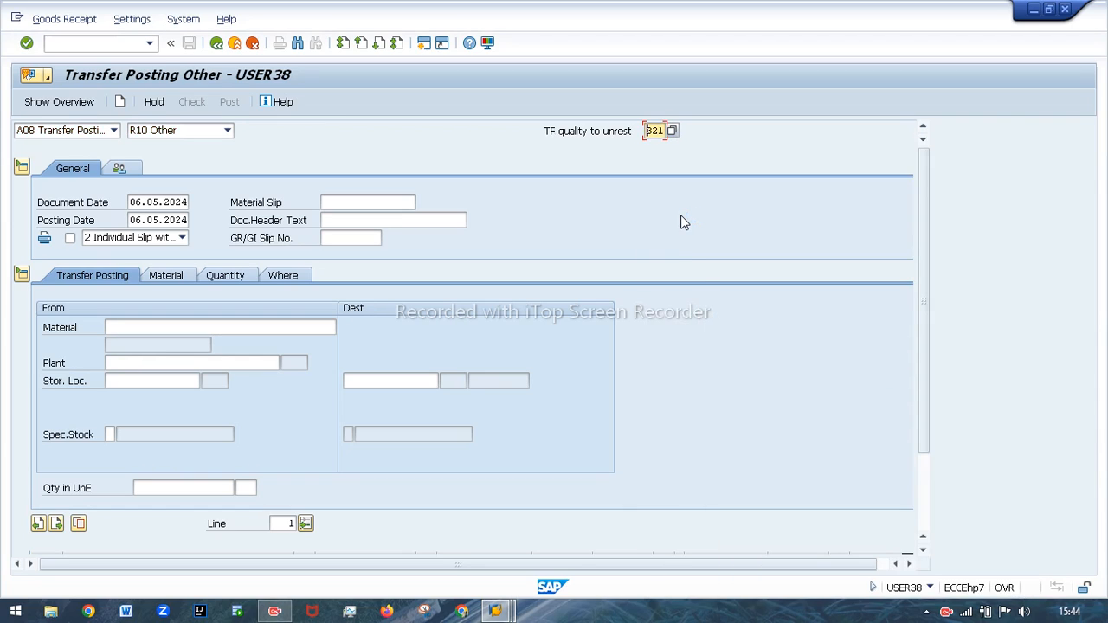
Enter material 295 and plant 1000 as the source of the transfer posting.
click(139, 326)
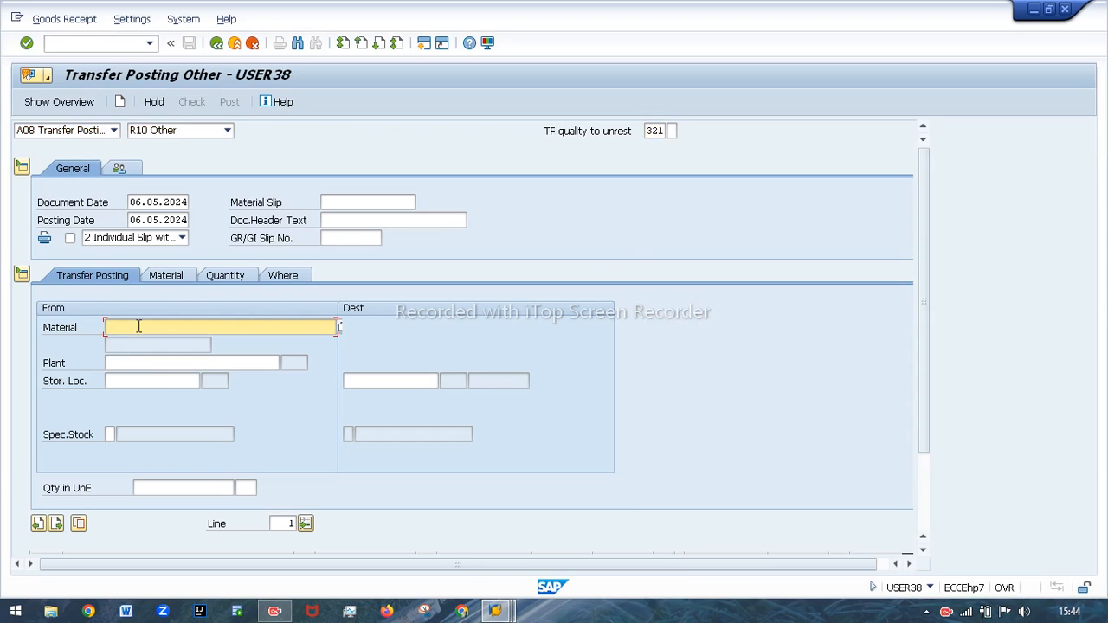
click(139, 326)
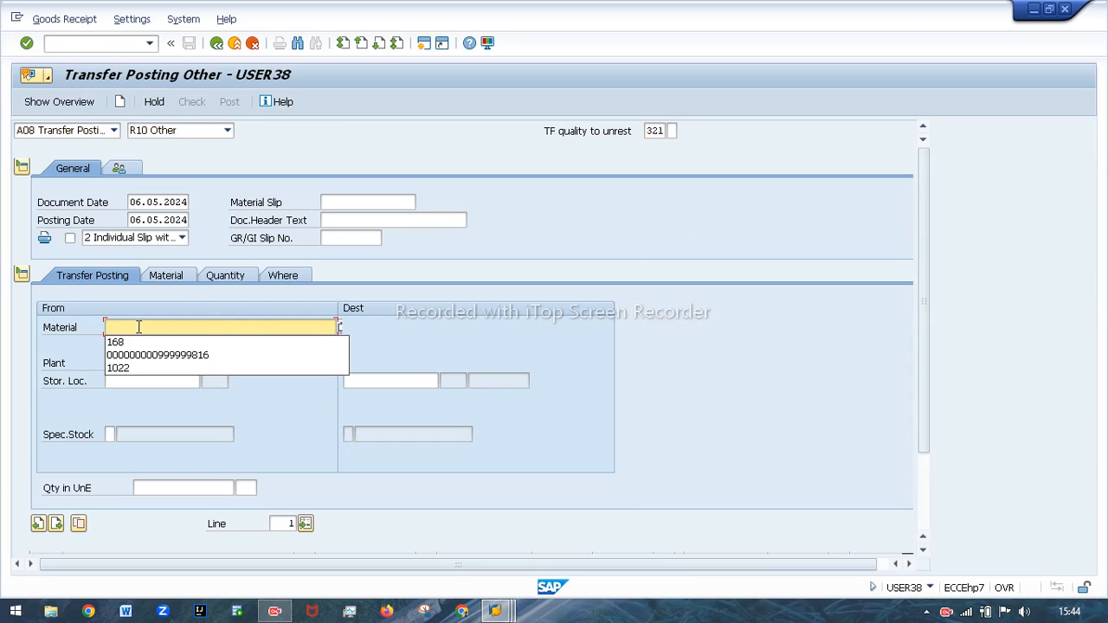
text(295)
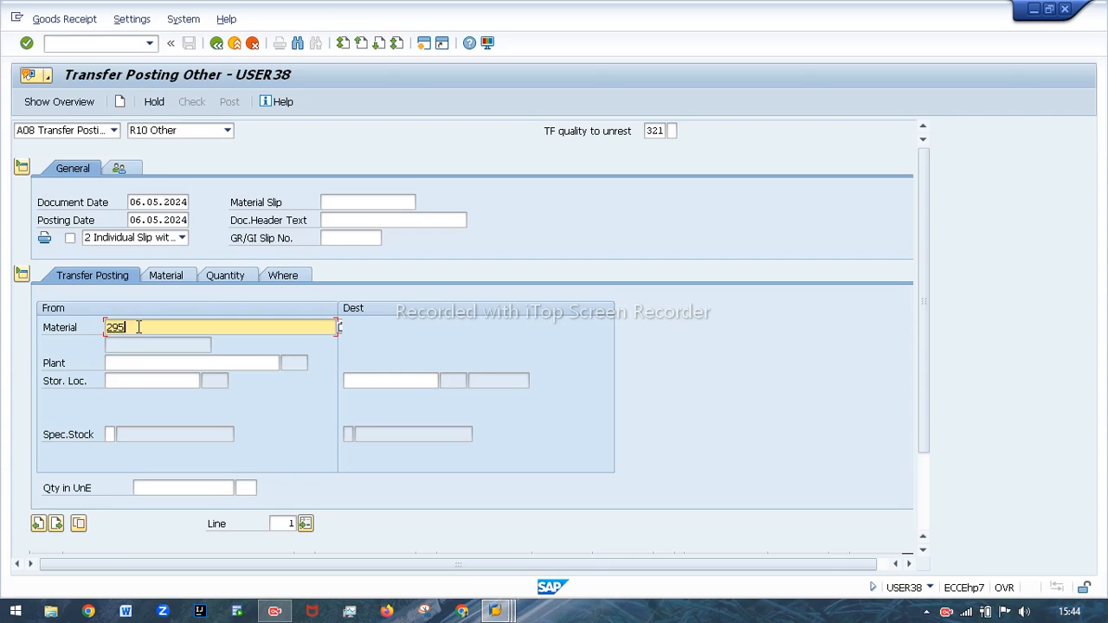
click(138, 365)
text(1000)
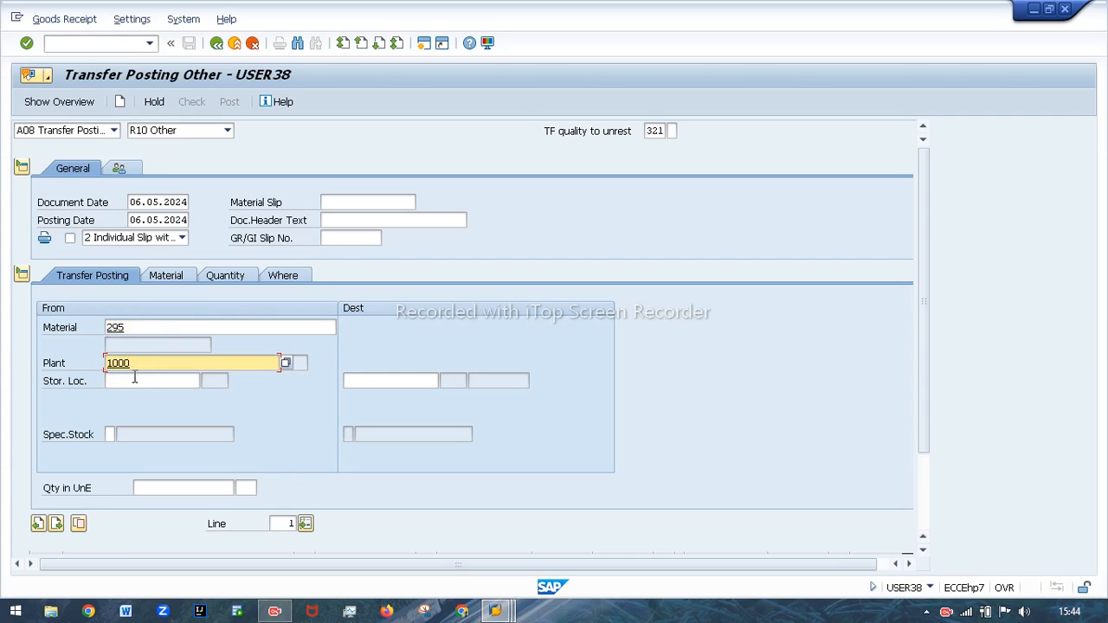
click(136, 381)
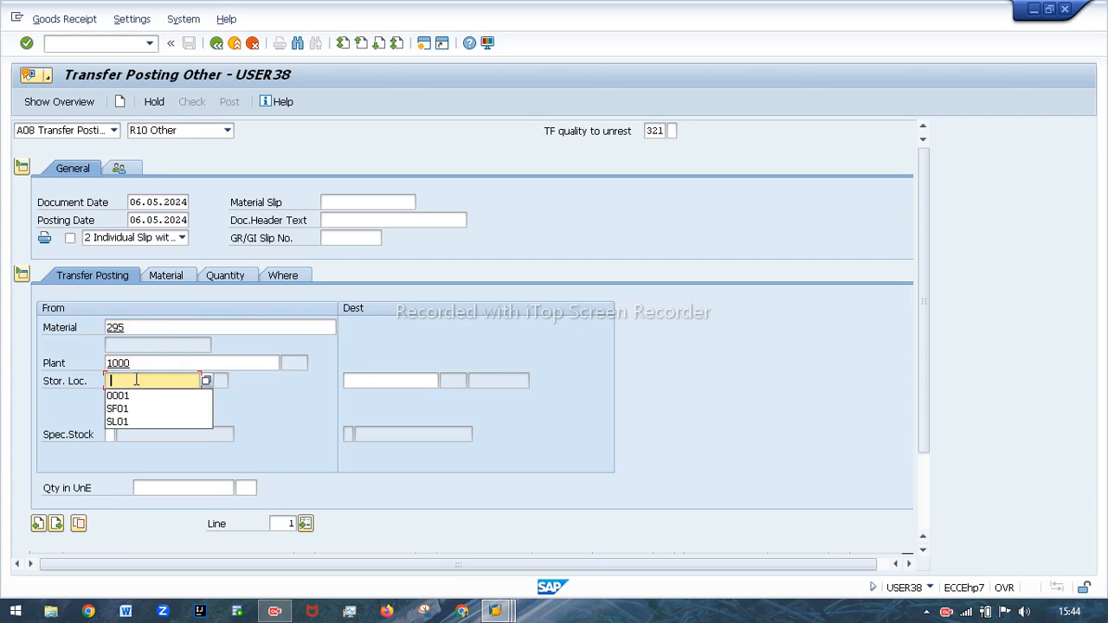
Look up the storage location holding material 295 in the stock overview session, and return to the transfer posting.
mouse_move(495, 611)
click(546, 520)
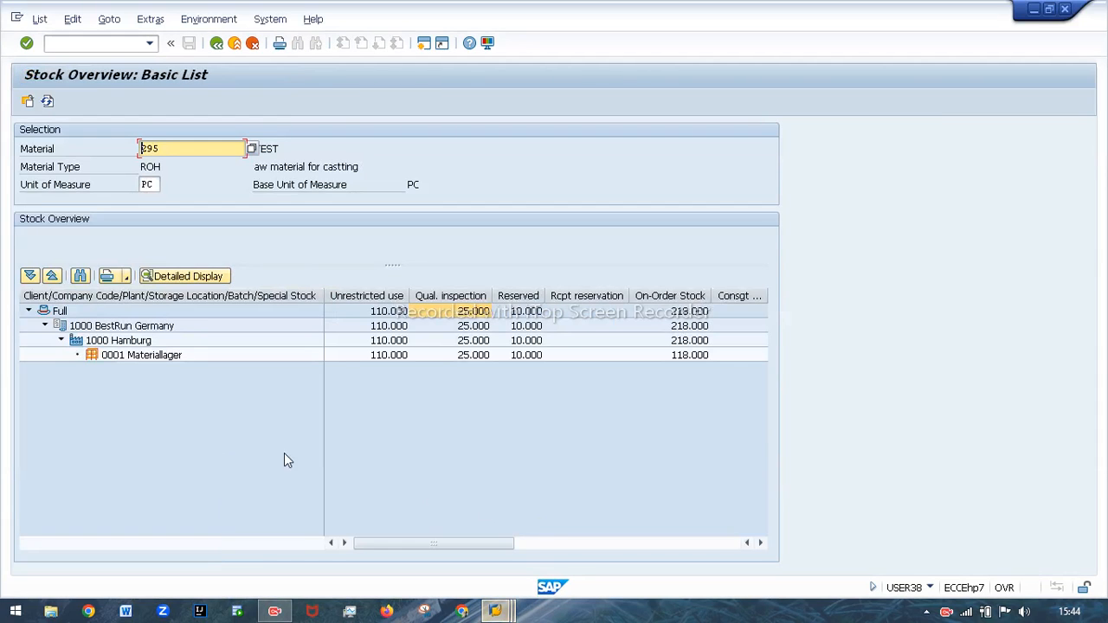
click(125, 362)
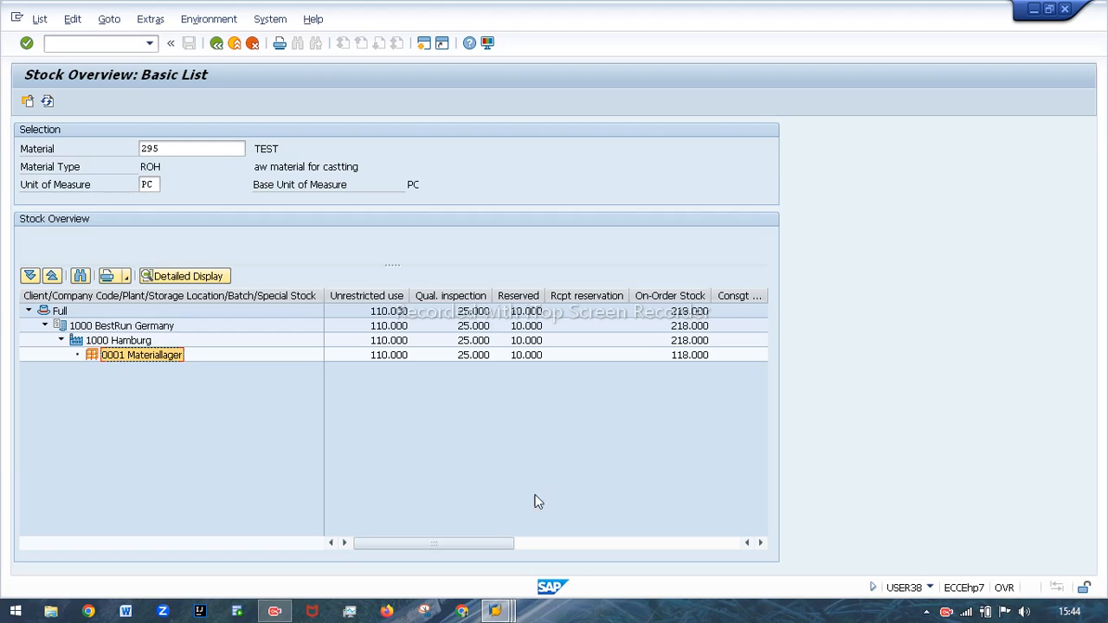
mouse_move(495, 611)
click(655, 538)
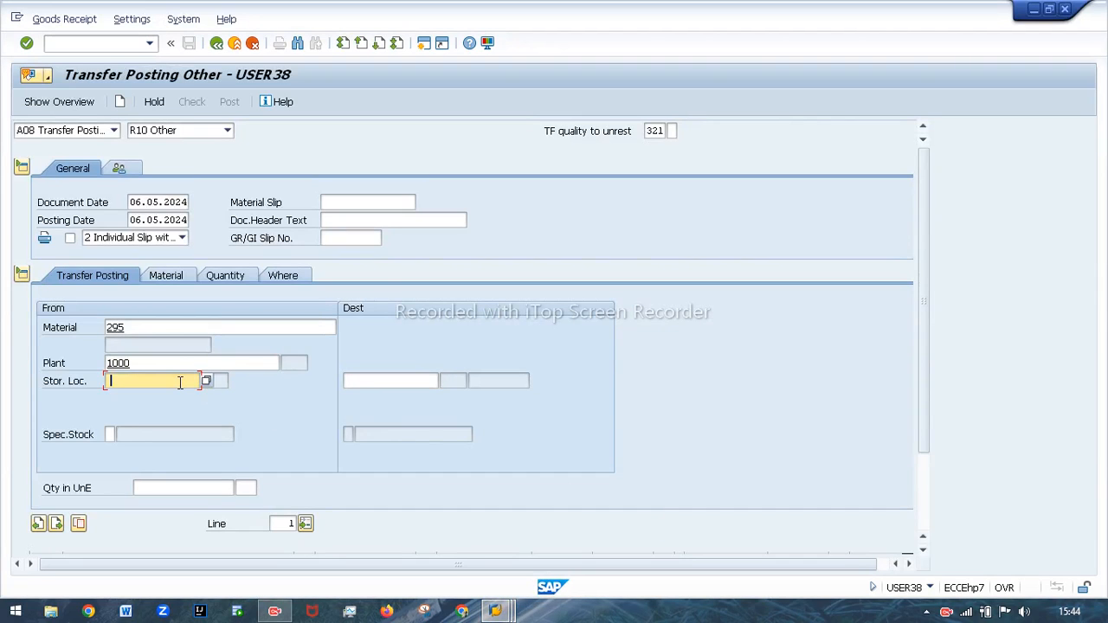
Set both the source and destination storage locations to 0001 and validate the transfer posting entries.
text(00)
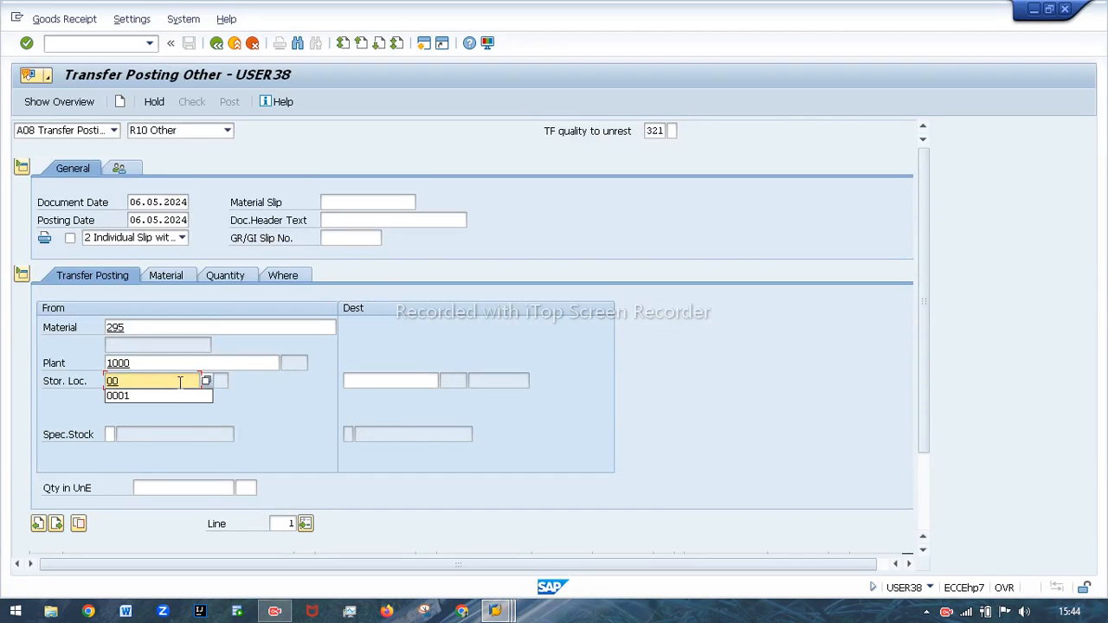
click(114, 401)
click(389, 381)
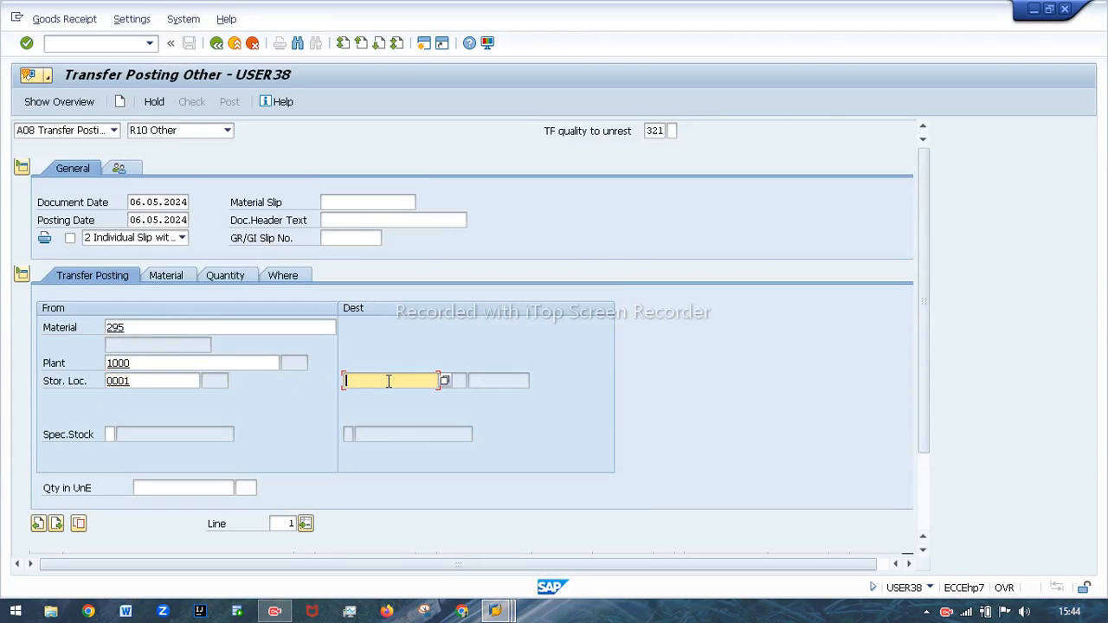
click(378, 392)
key(Return)
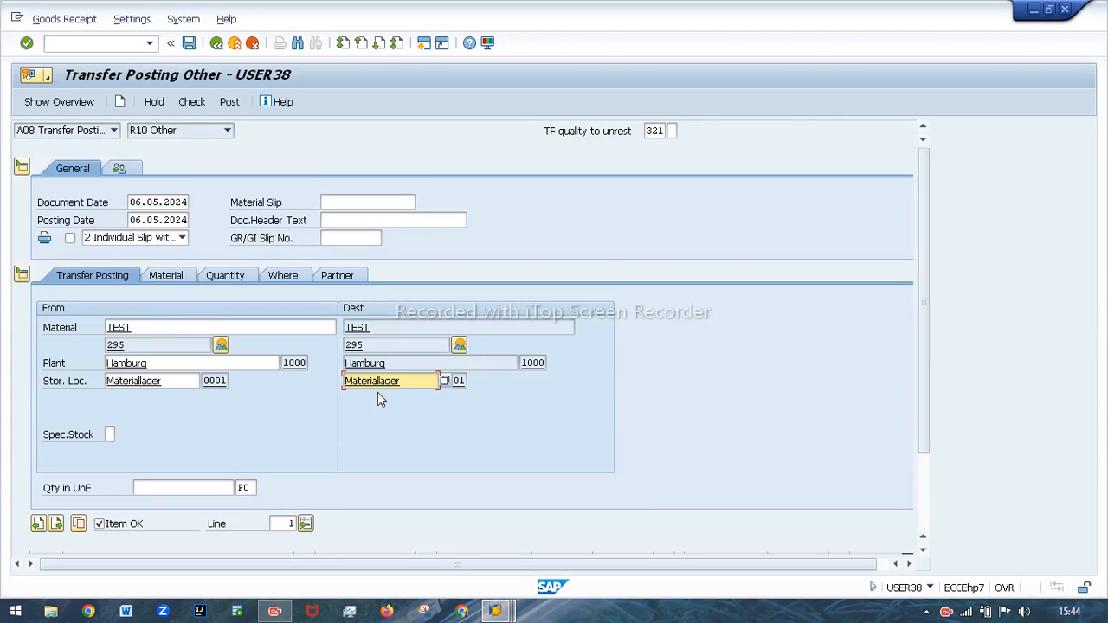
Set the item's quantity in unit of entry to 5 PC, with the item flagged as OK.
click(218, 488)
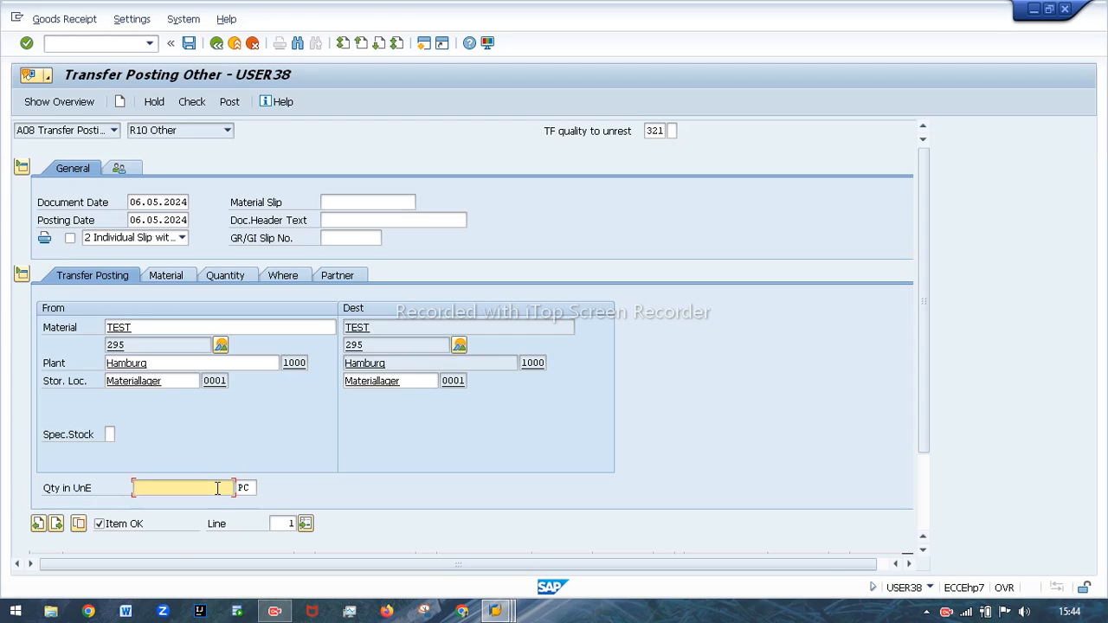
text(5)
click(101, 526)
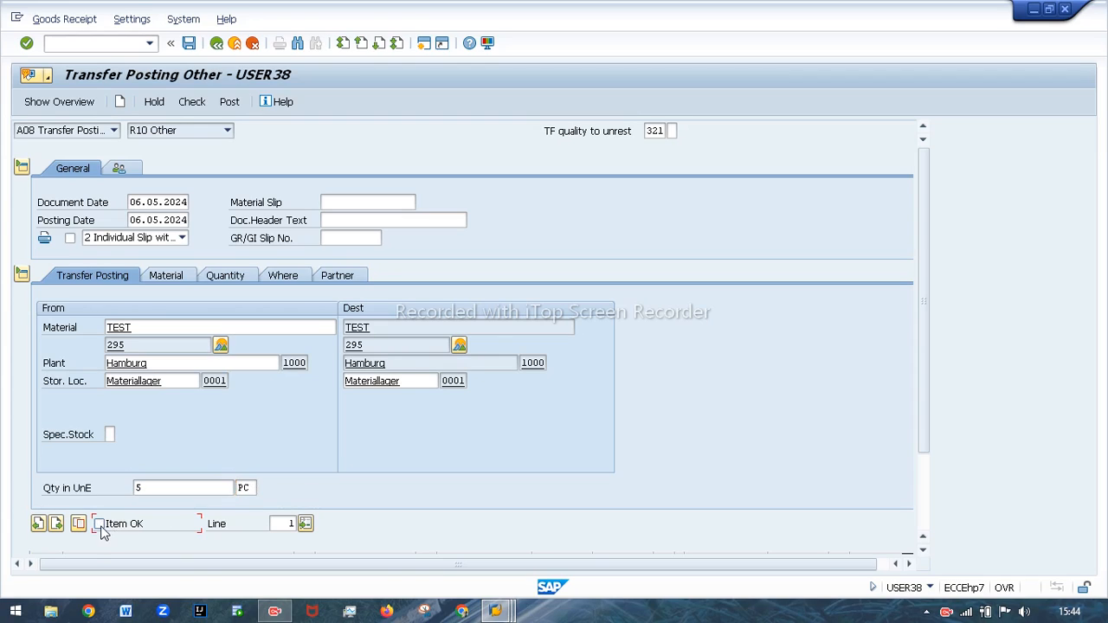
click(161, 278)
click(227, 279)
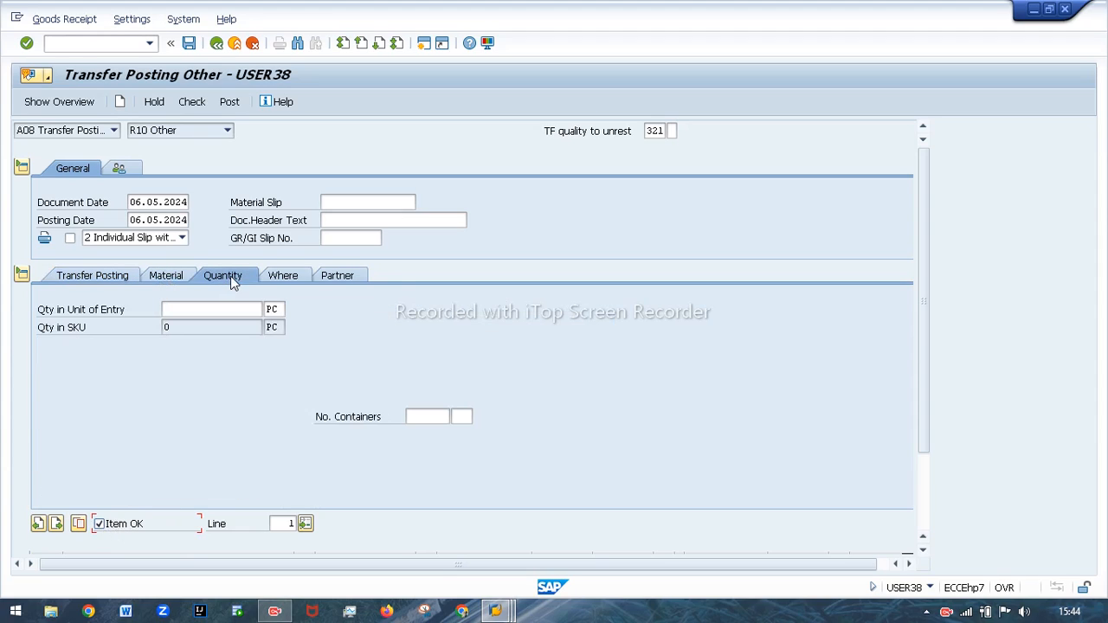
click(225, 310)
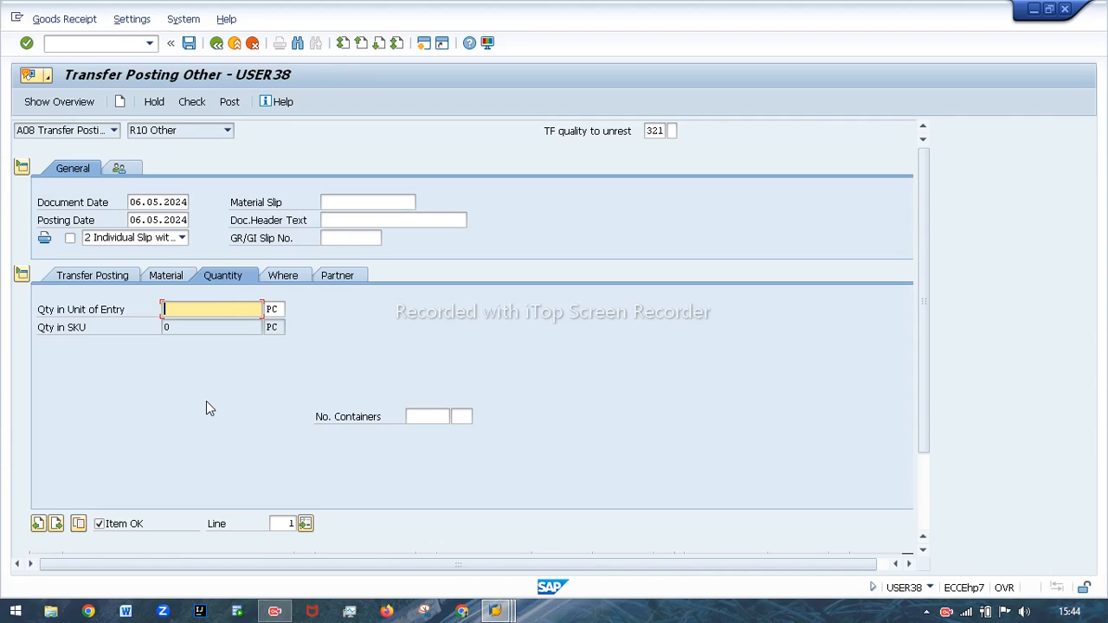
text(5)
key(Return)
Review the item's movement type and destination details, and assign AR Indutries as the vendor.
click(286, 278)
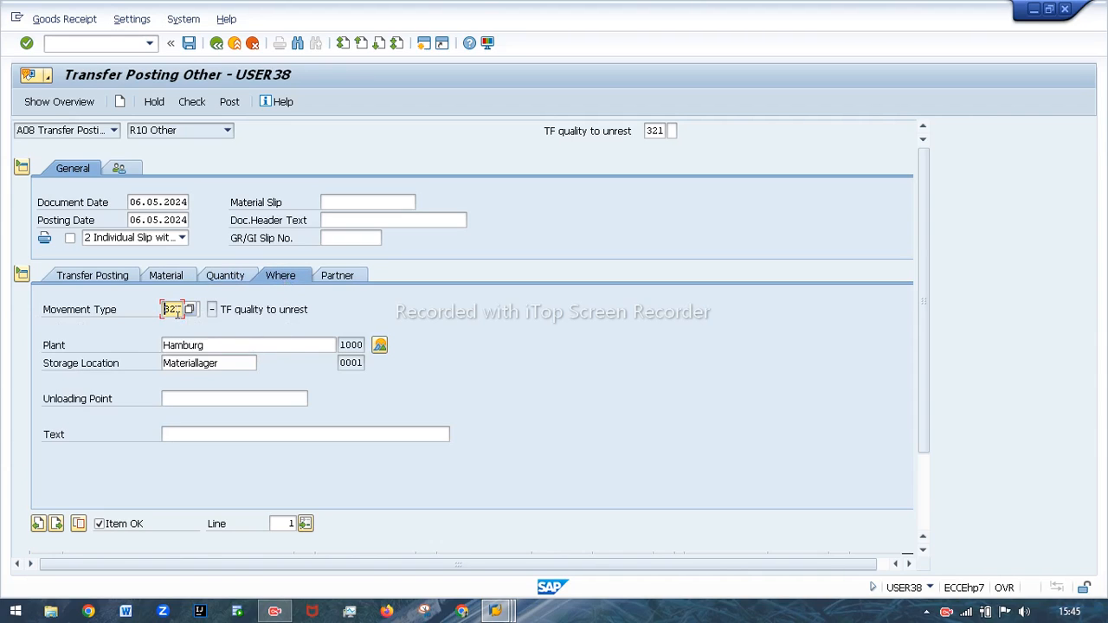
drag(176, 312, 167, 310)
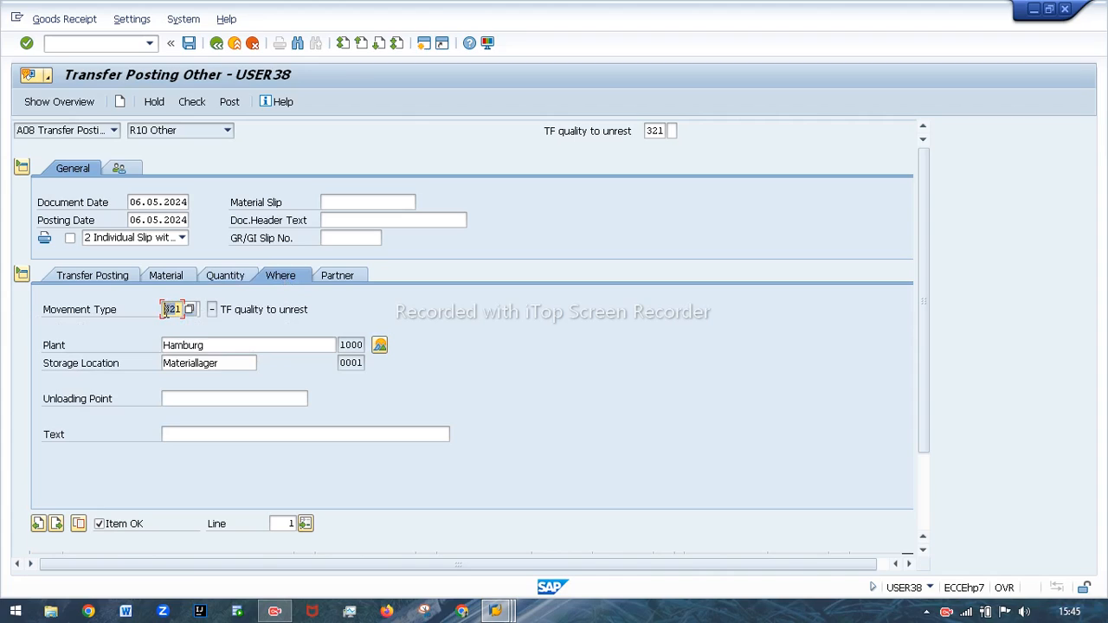
click(327, 275)
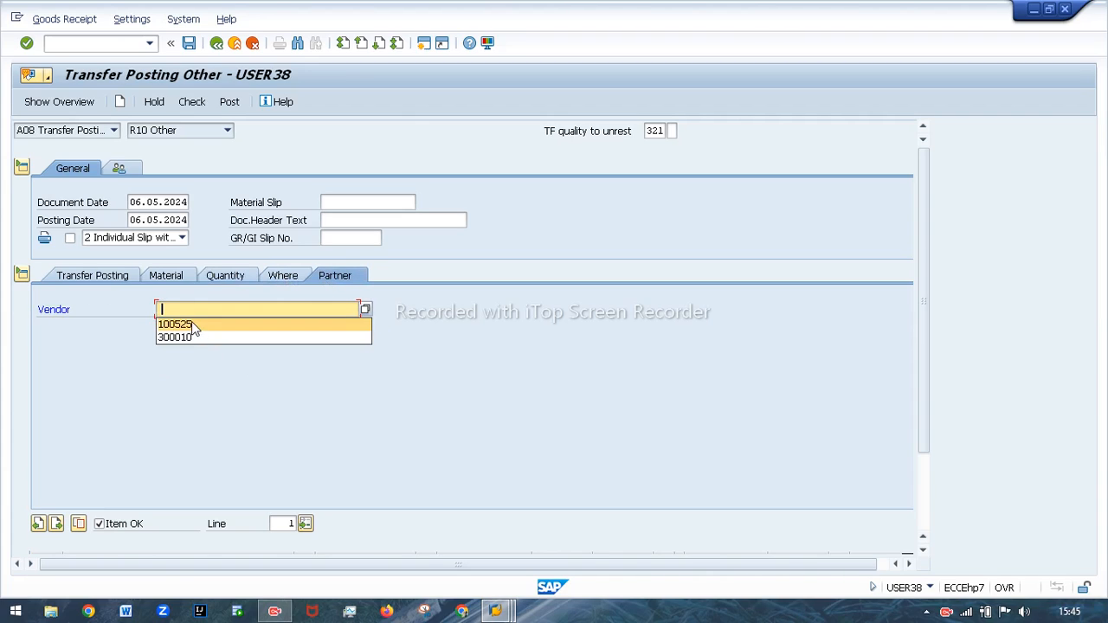
click(192, 321)
key(Return)
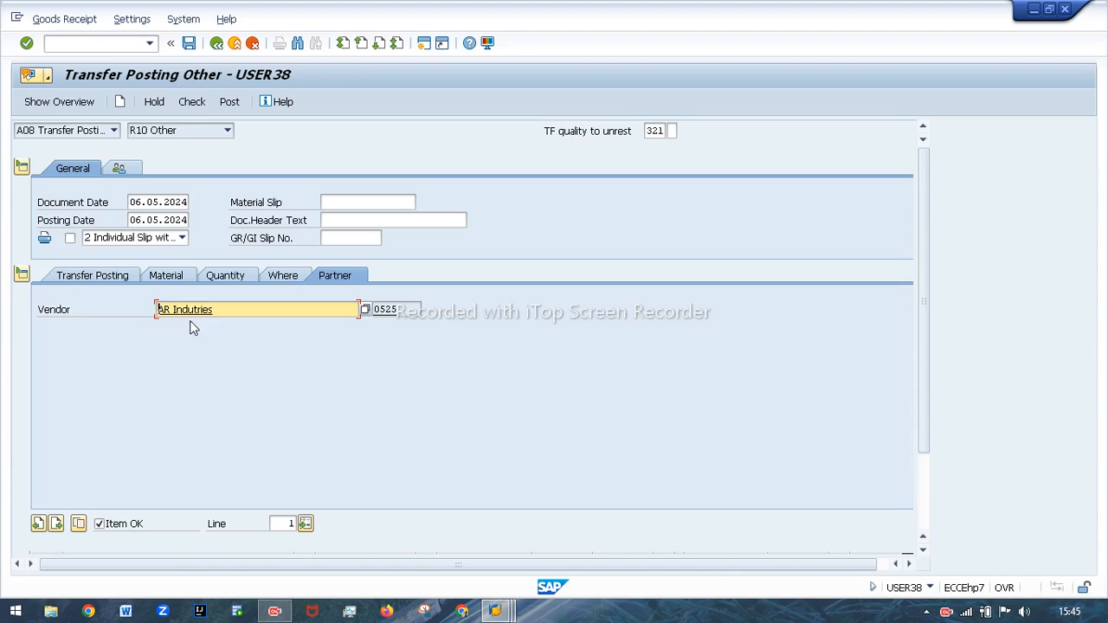
Run the document check on the transfer posting and review the item's vendor assignment.
click(92, 275)
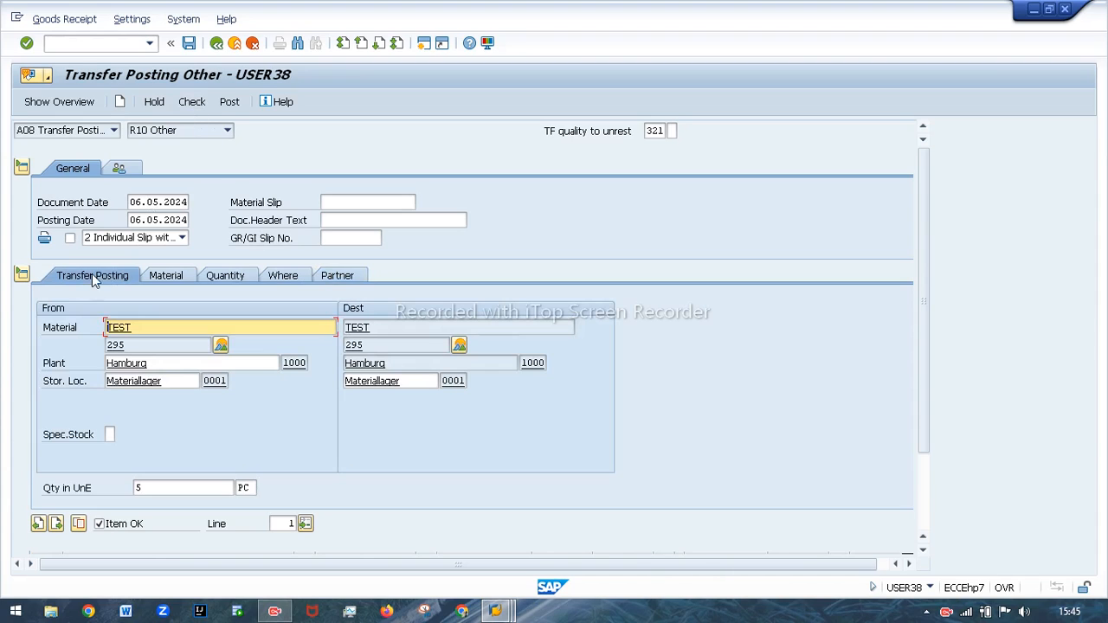
click(192, 102)
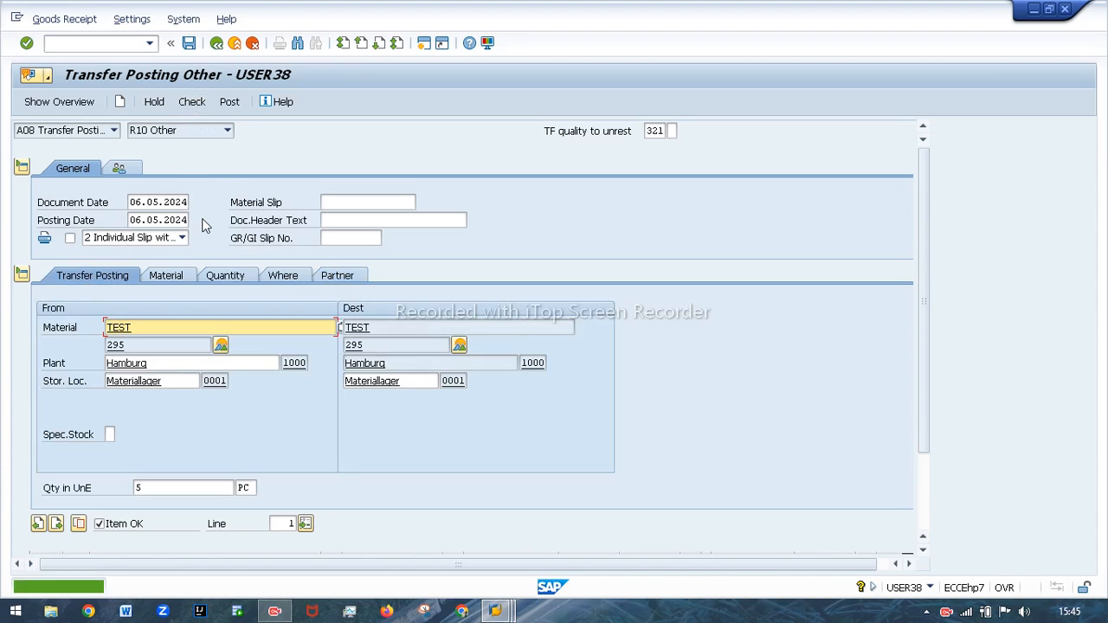
click(338, 275)
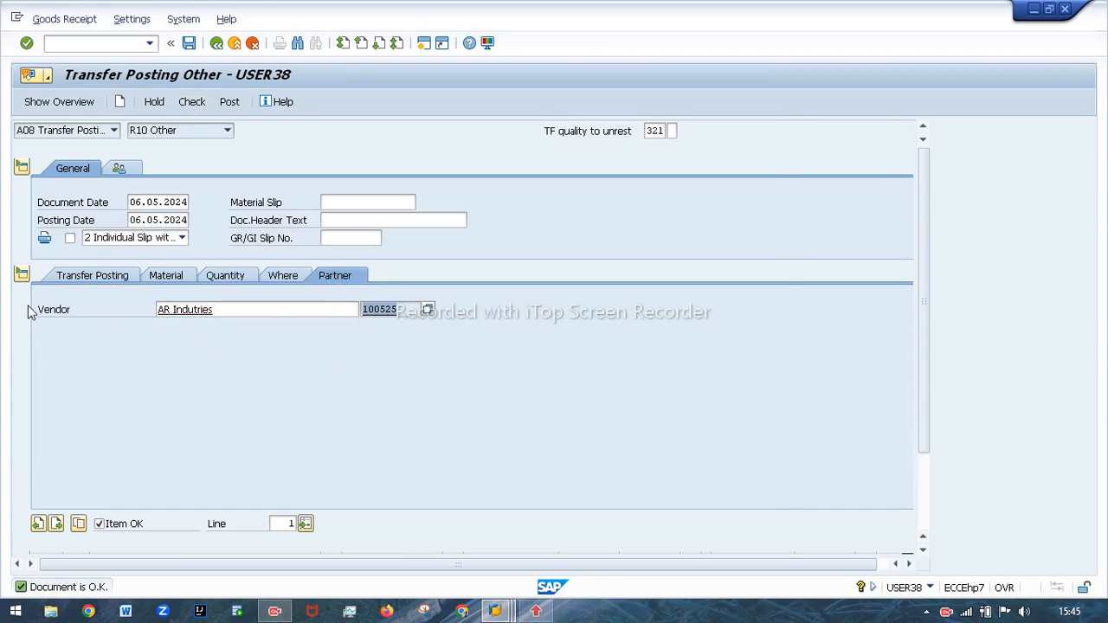
click(769, 137)
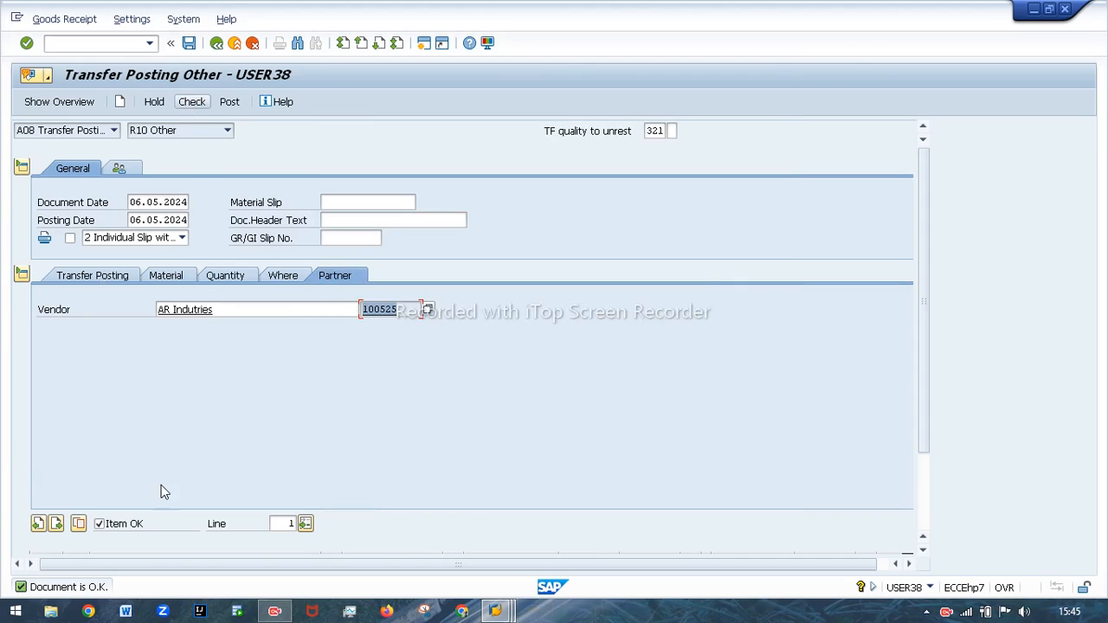
Post the transfer posting and examine material 295's quality inspection and unrestricted-use totals in the open stock overview.
click(230, 103)
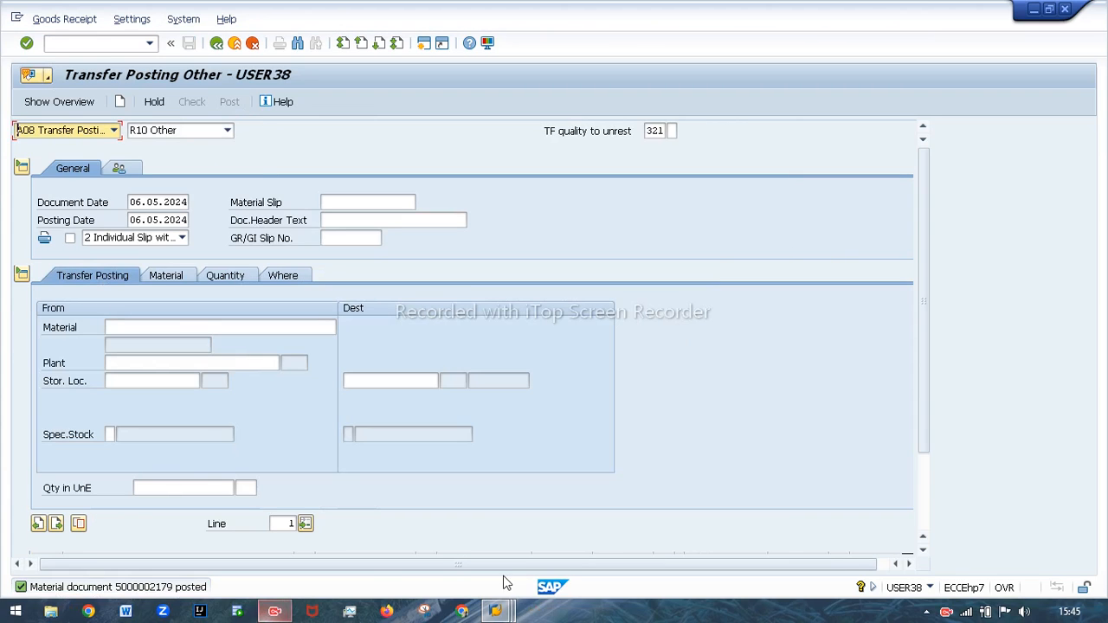
click(497, 611)
click(511, 547)
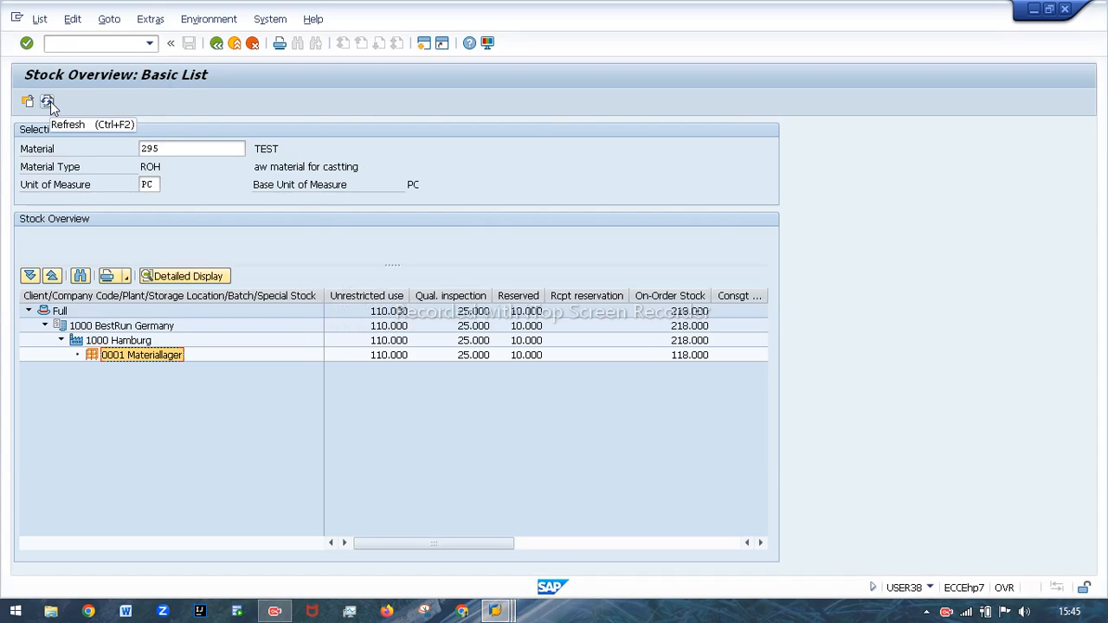
click(465, 312)
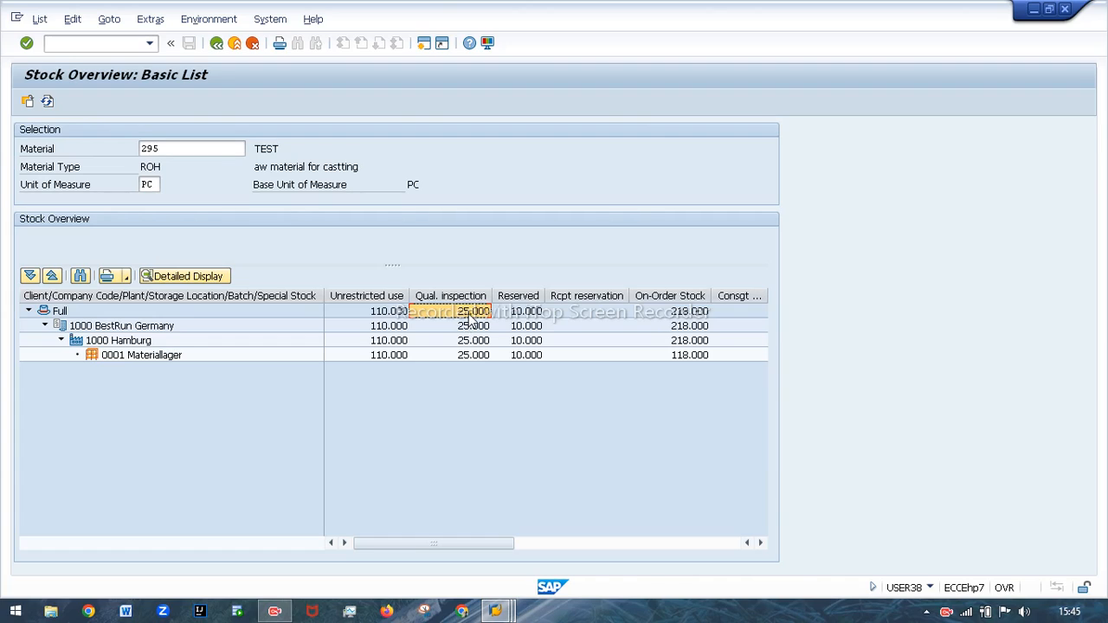
click(384, 316)
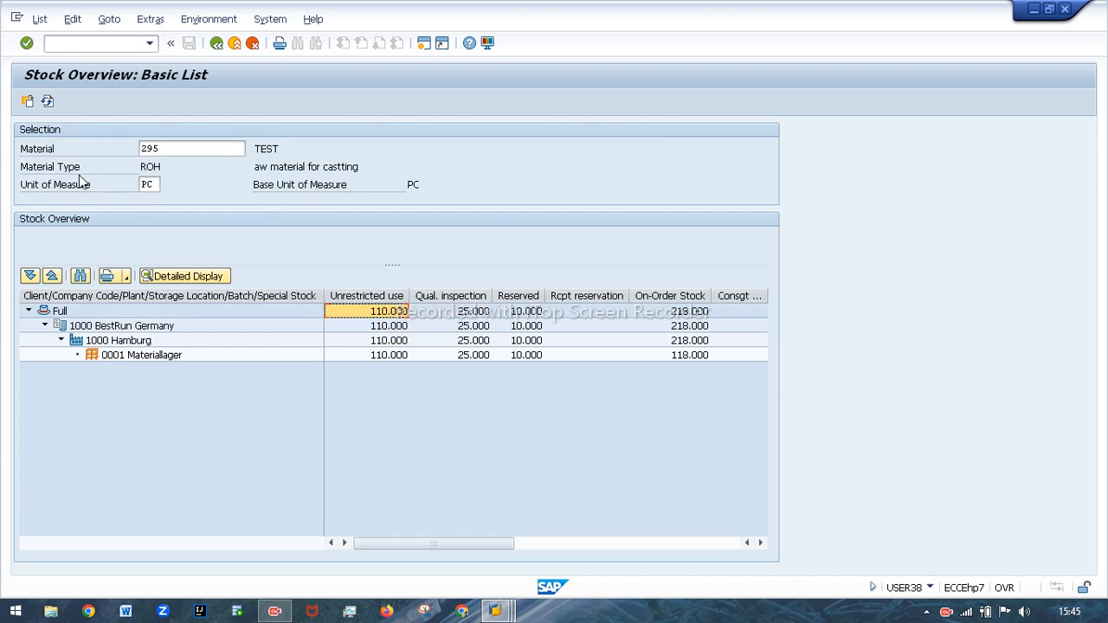
Refresh the stock overview and check the quality inspection and unrestricted-use quantities for storage location 0001.
click(45, 100)
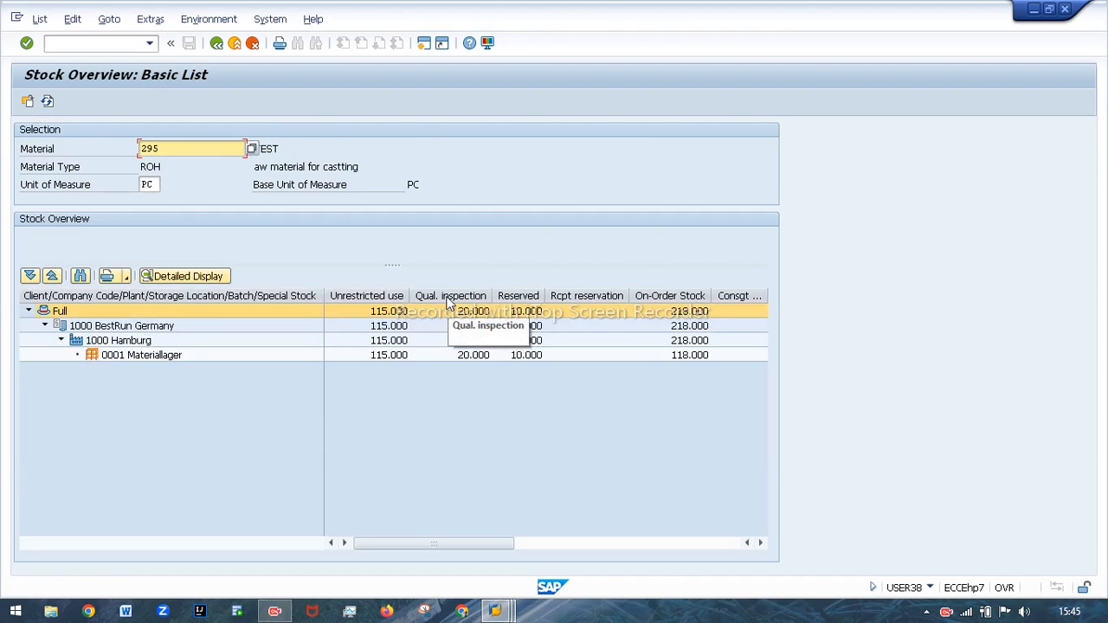
click(467, 357)
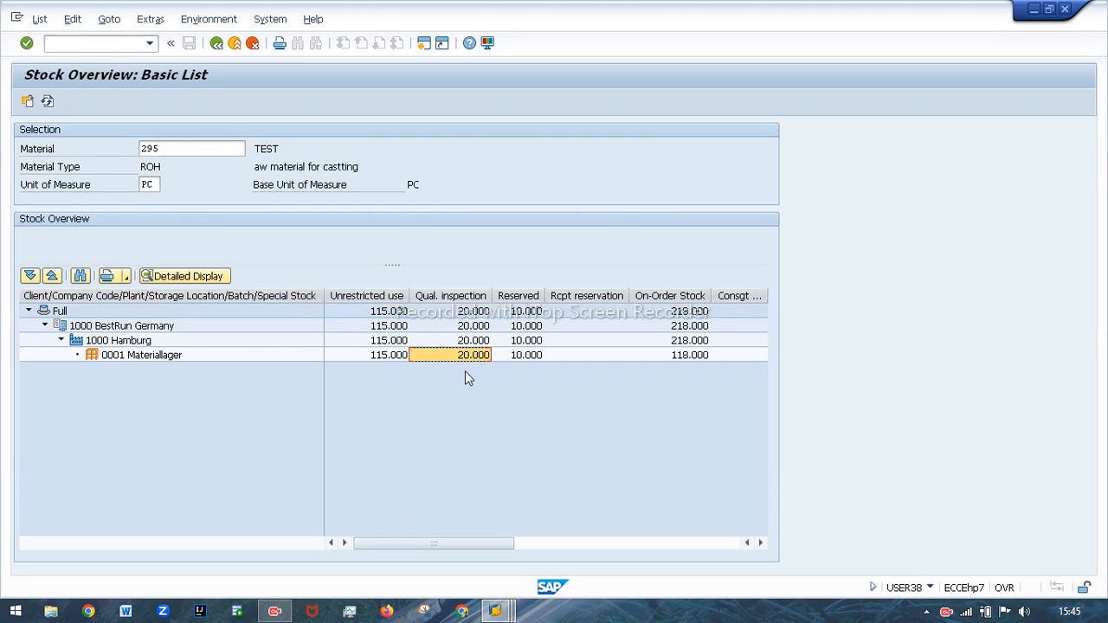
click(372, 355)
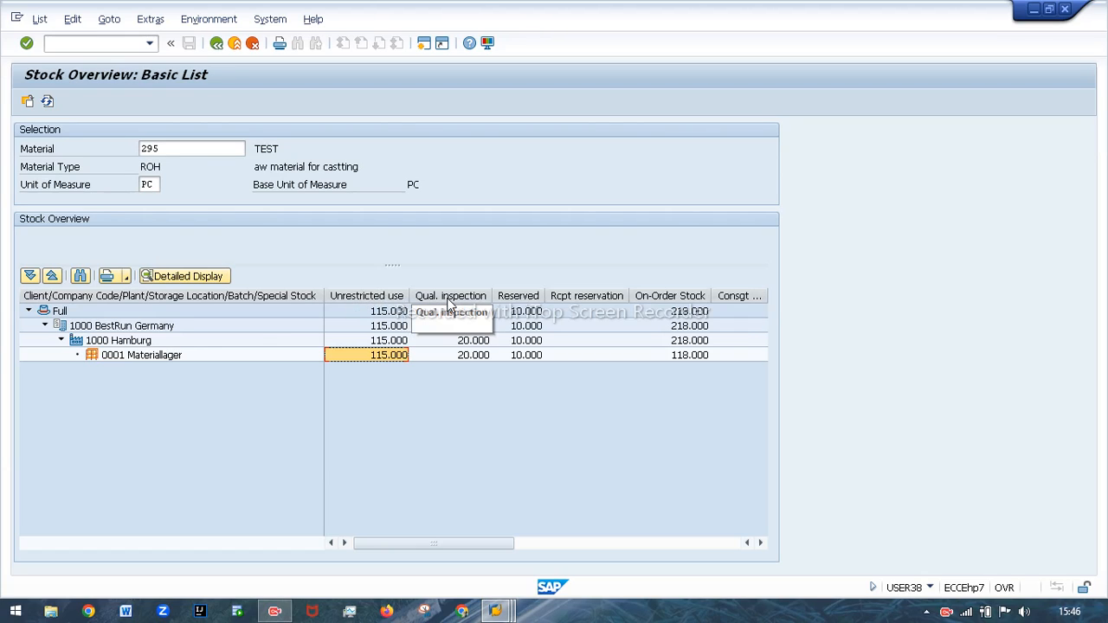
Return to the transfer posting screen and view the session's system and transaction information.
mouse_move(497, 611)
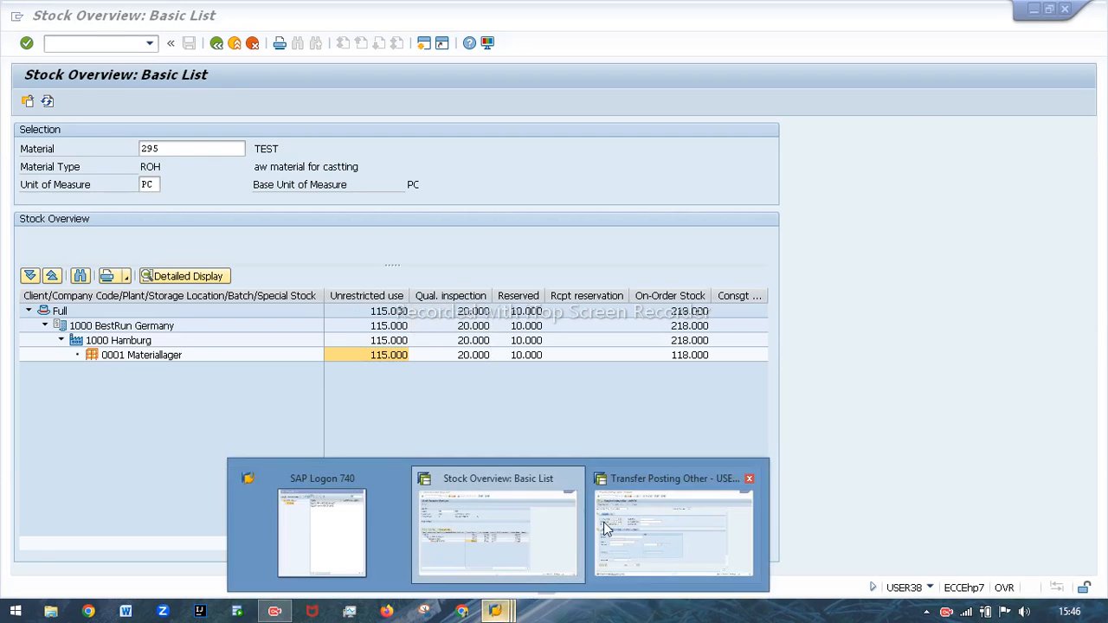
click(678, 524)
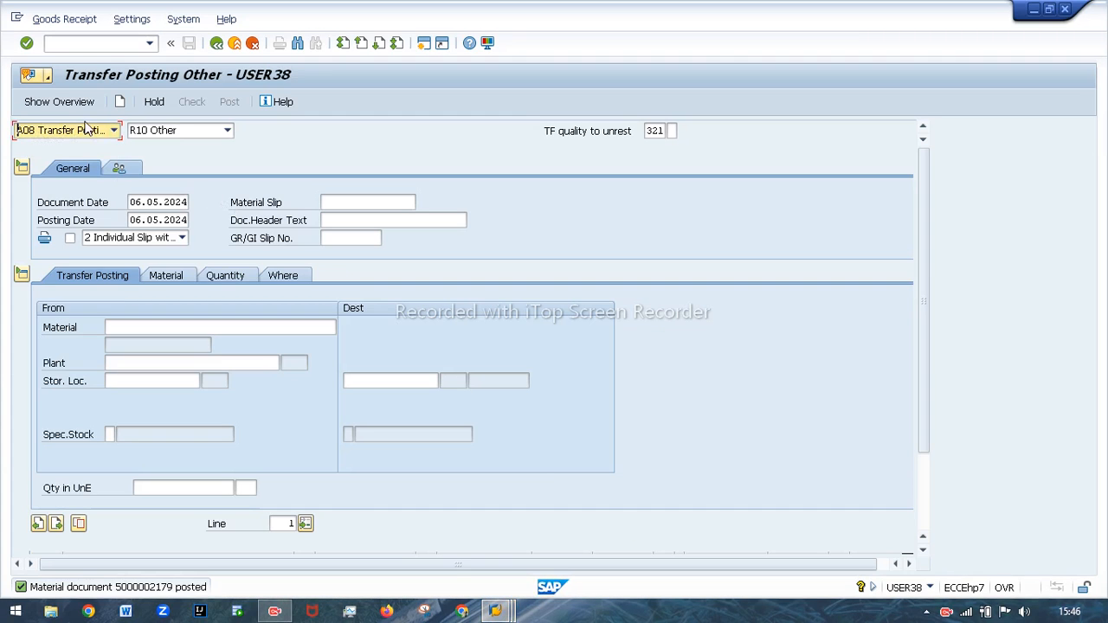
click(931, 589)
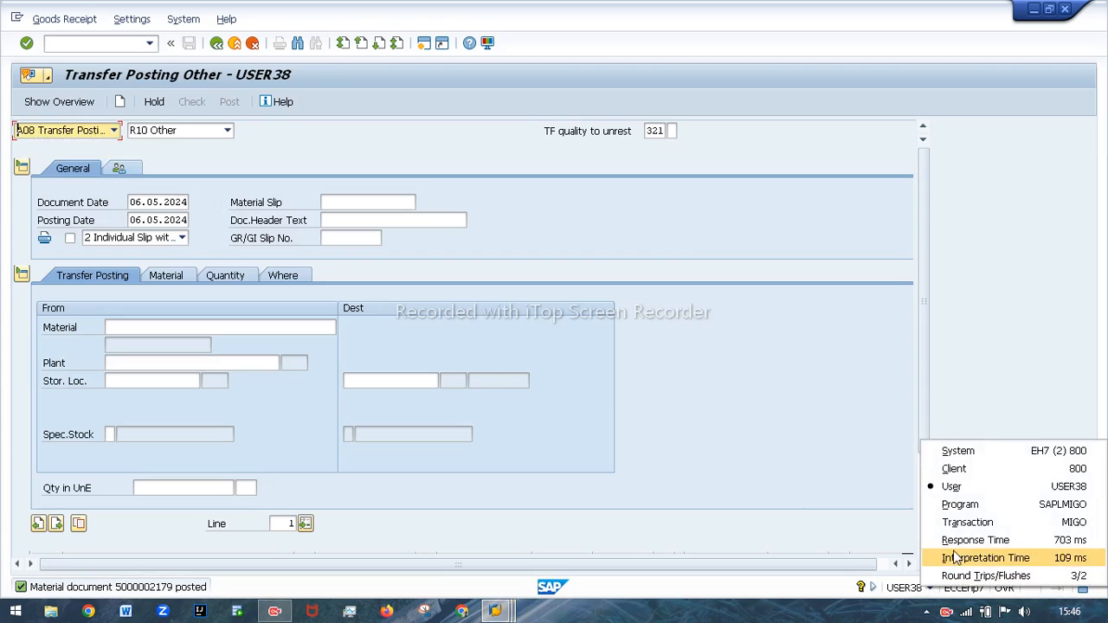
click(717, 412)
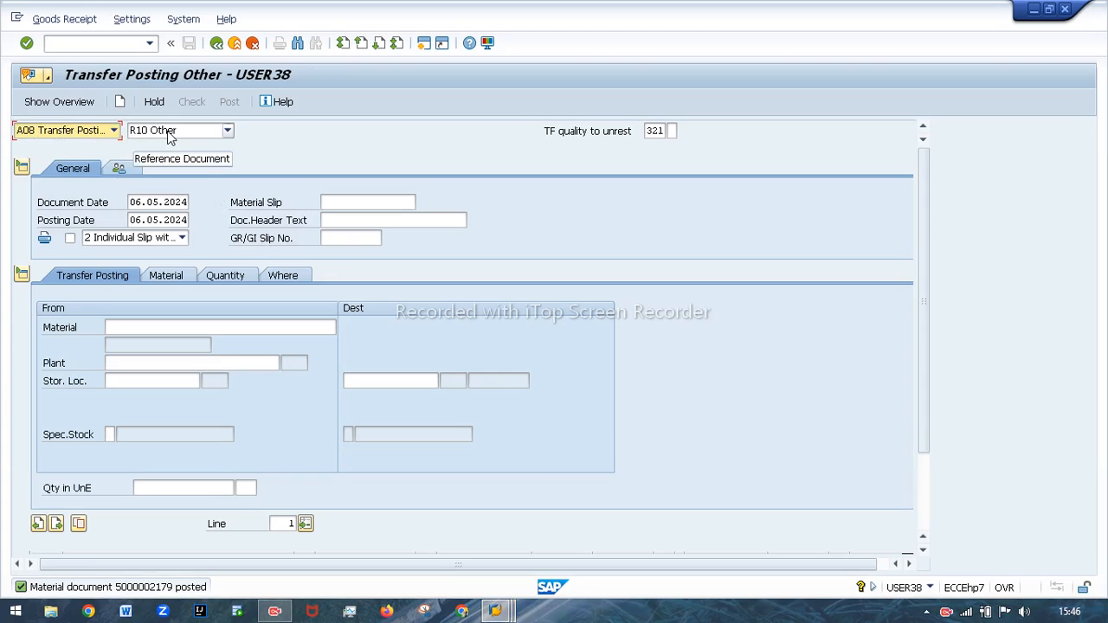
Set the movement type to 322, the reversal of the quality inspection to unrestricted transfer, choosing it from the list of possible entries.
click(662, 131)
click(684, 215)
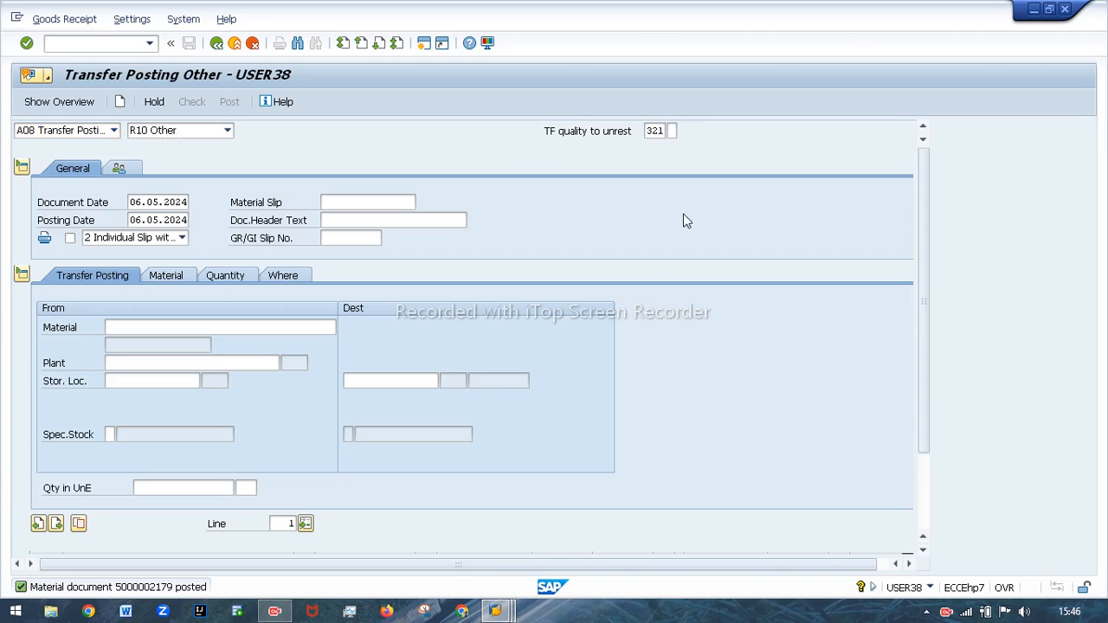
key(F4)
scroll(699, 465, down, 3)
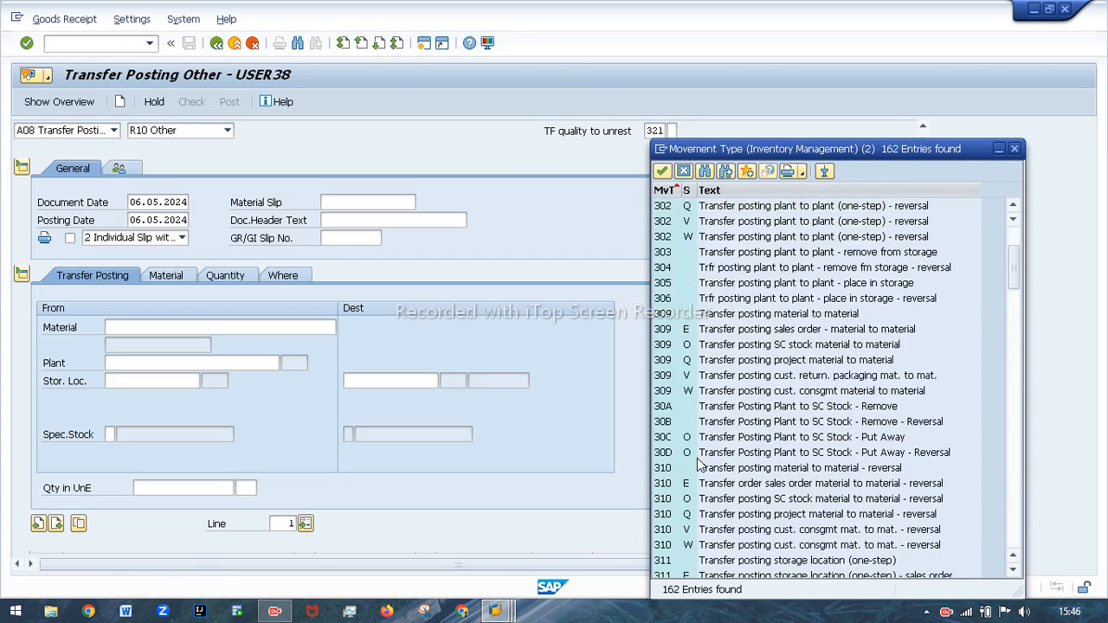
scroll(699, 465, down, 15)
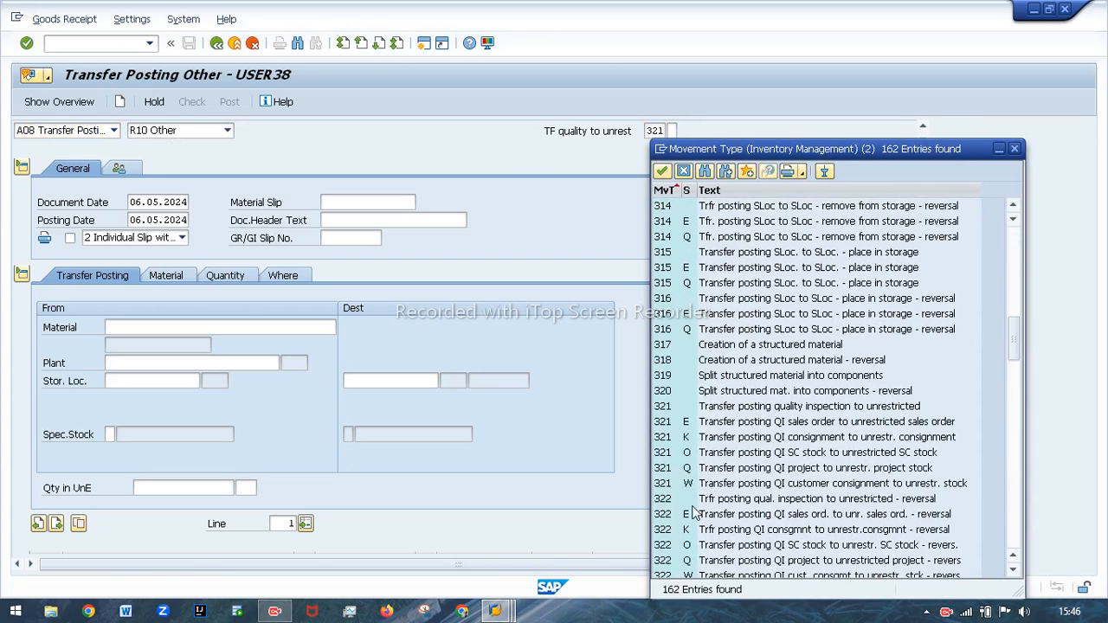
click(665, 500)
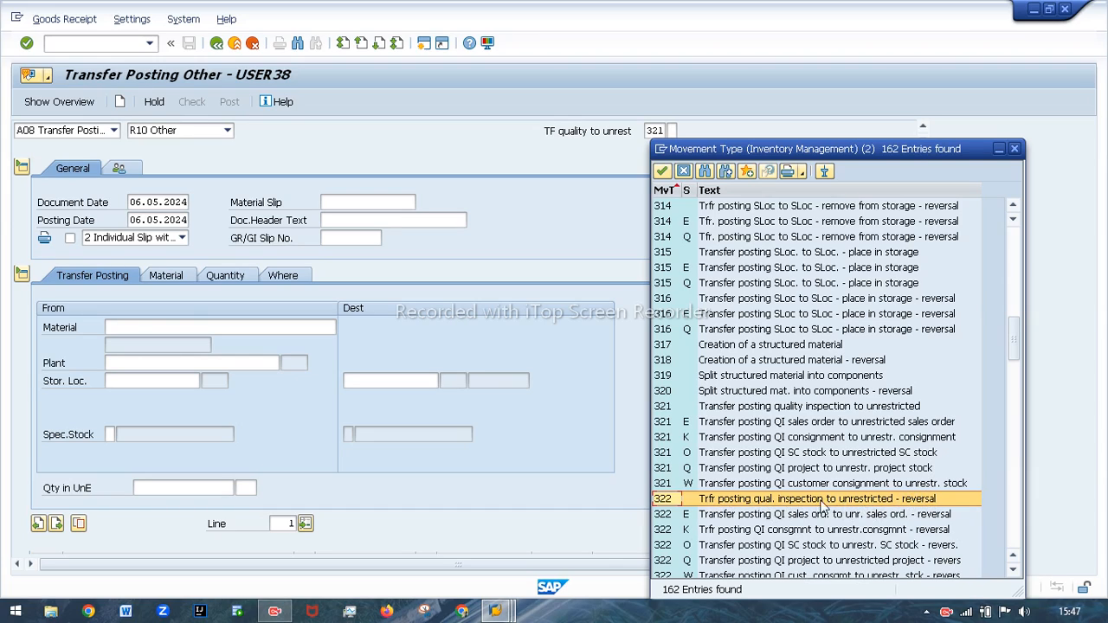
double_click(666, 499)
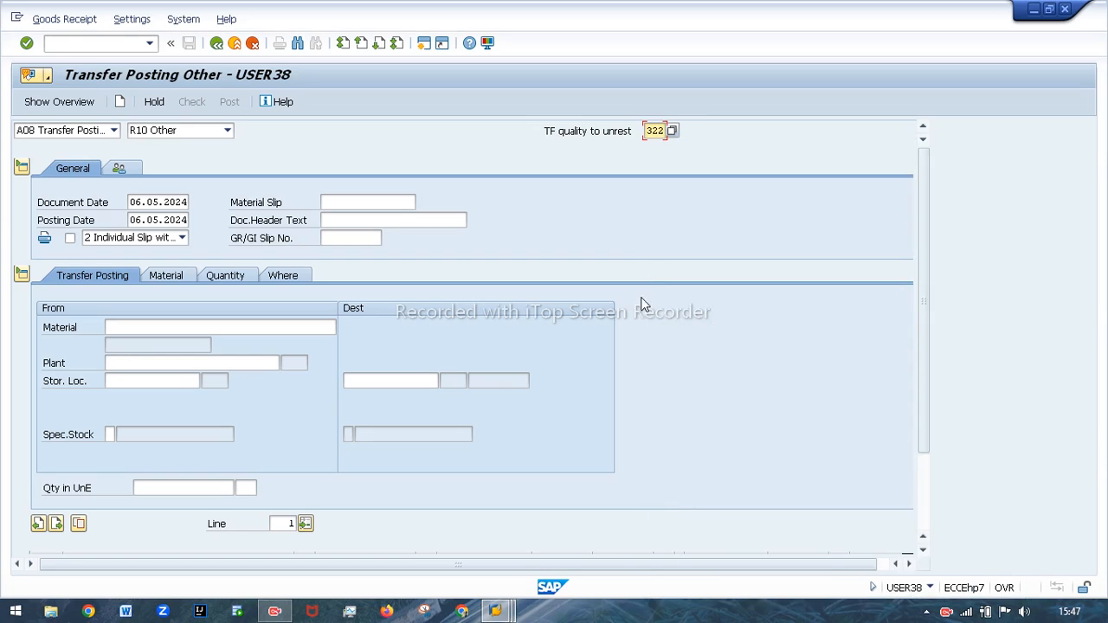
key(Return)
Enter material 295 and plant 1000 as the destination of the reversal posting.
click(172, 327)
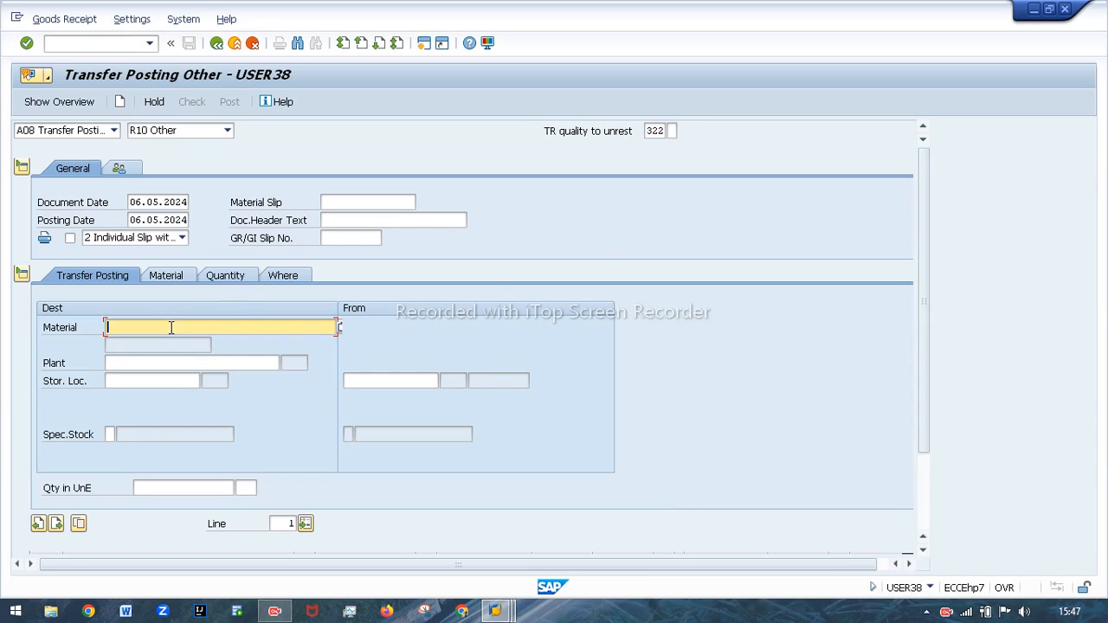
click(146, 341)
click(141, 363)
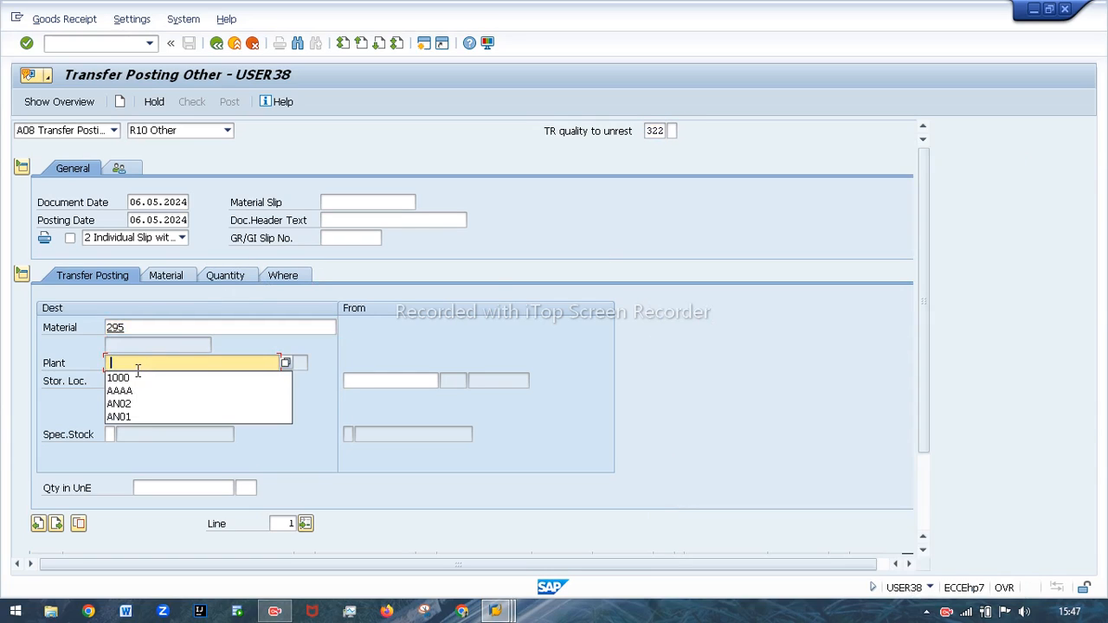
click(137, 378)
Set both the destination and source storage locations to 0001 and validate the item's entries.
click(137, 379)
click(121, 394)
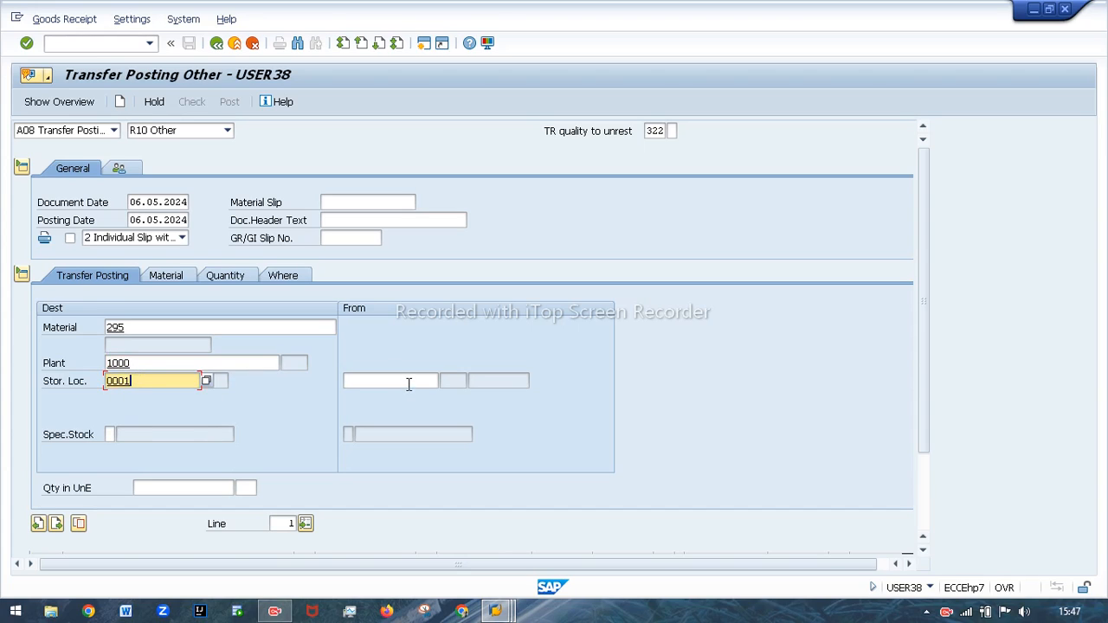
click(388, 382)
click(378, 394)
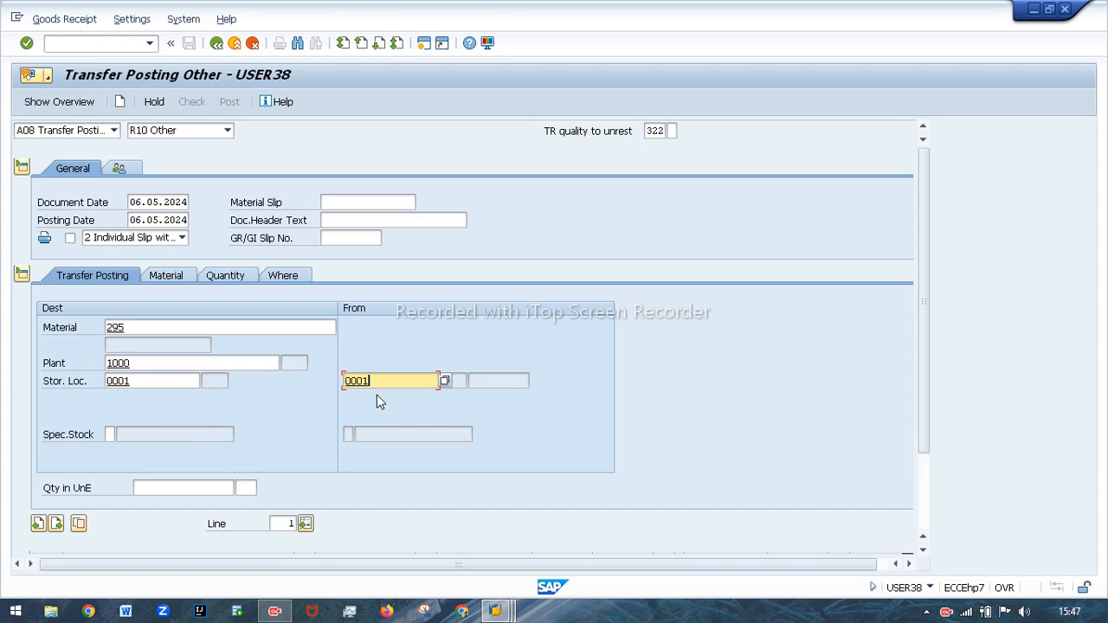
key(Return)
Set the reversal item's quantity in unit of entry to 5 PC and validate it.
click(186, 489)
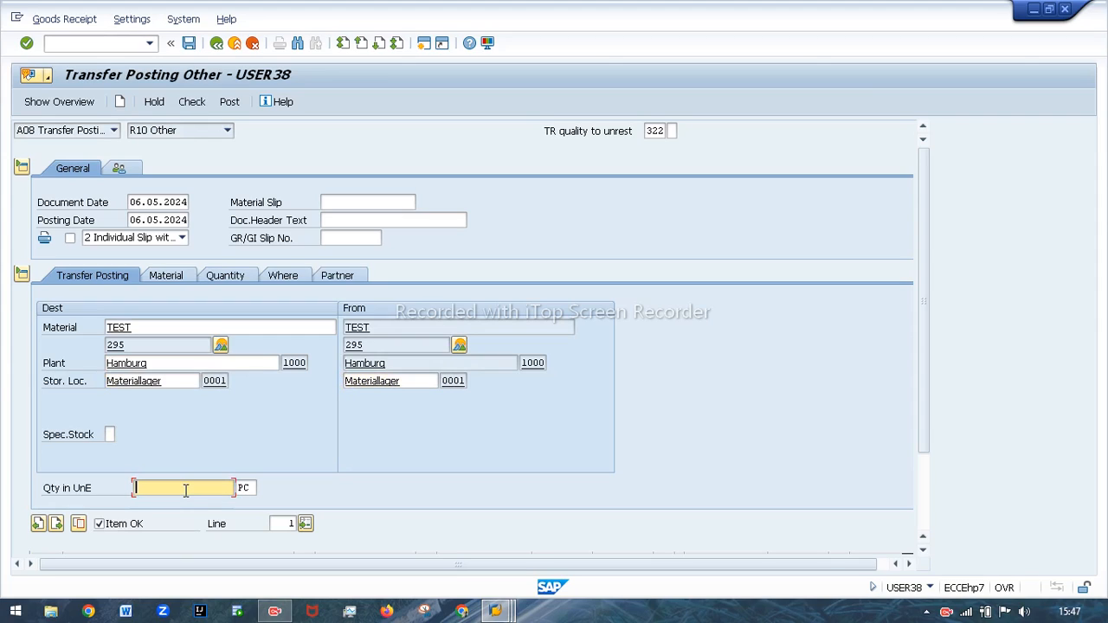
text(5)
key(Return)
Review the item's material, quantity, and movement type and location details, returning to its transfer posting data.
click(166, 276)
click(220, 277)
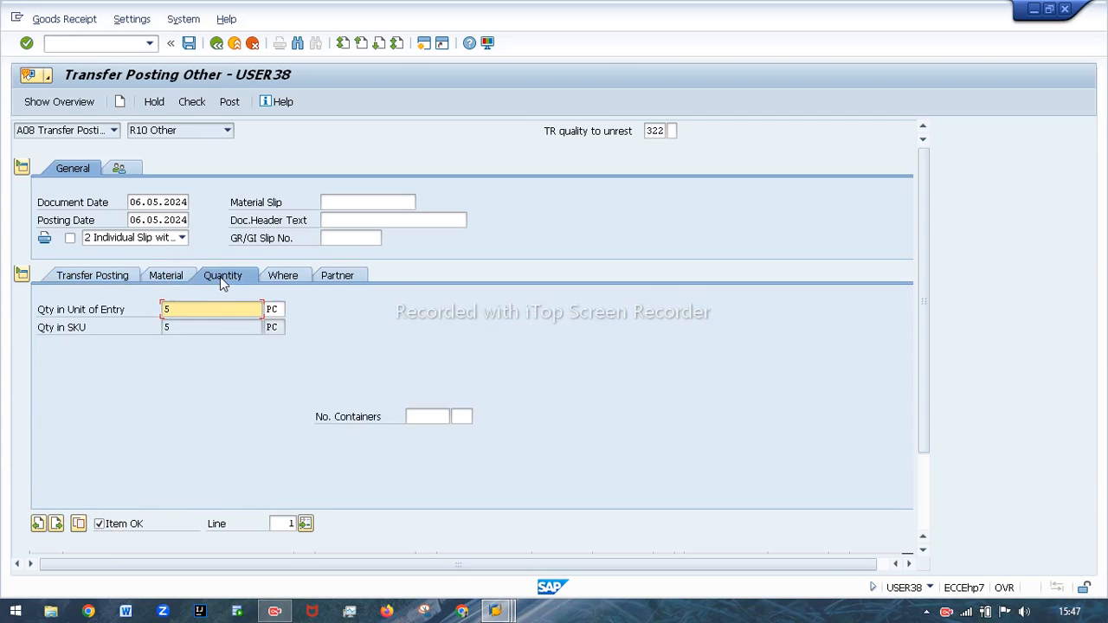
click(285, 276)
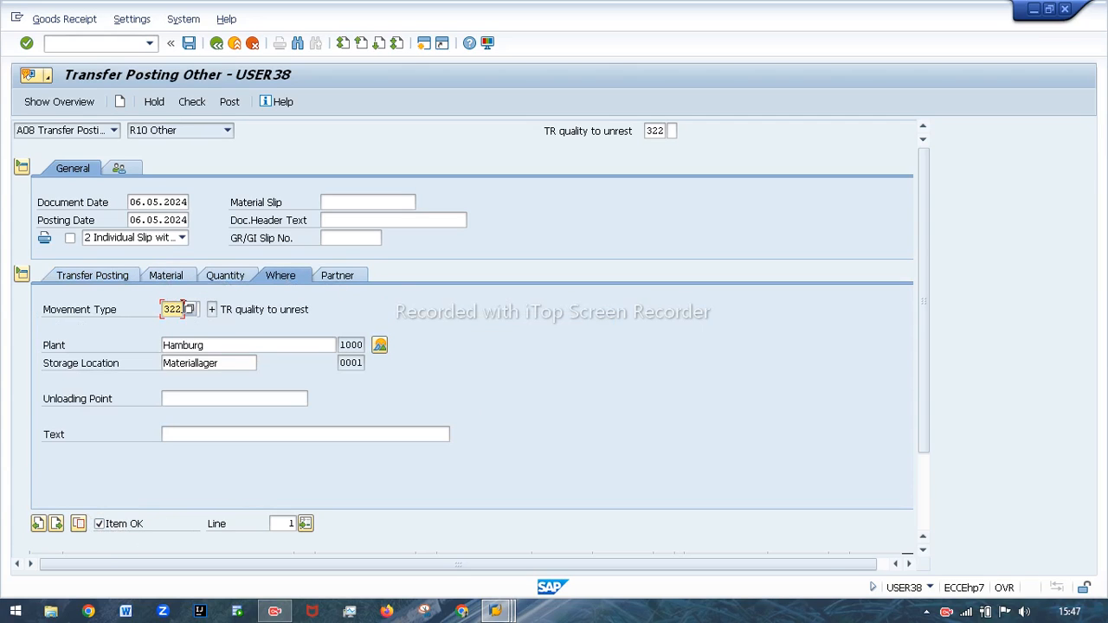
drag(182, 309, 155, 311)
click(118, 276)
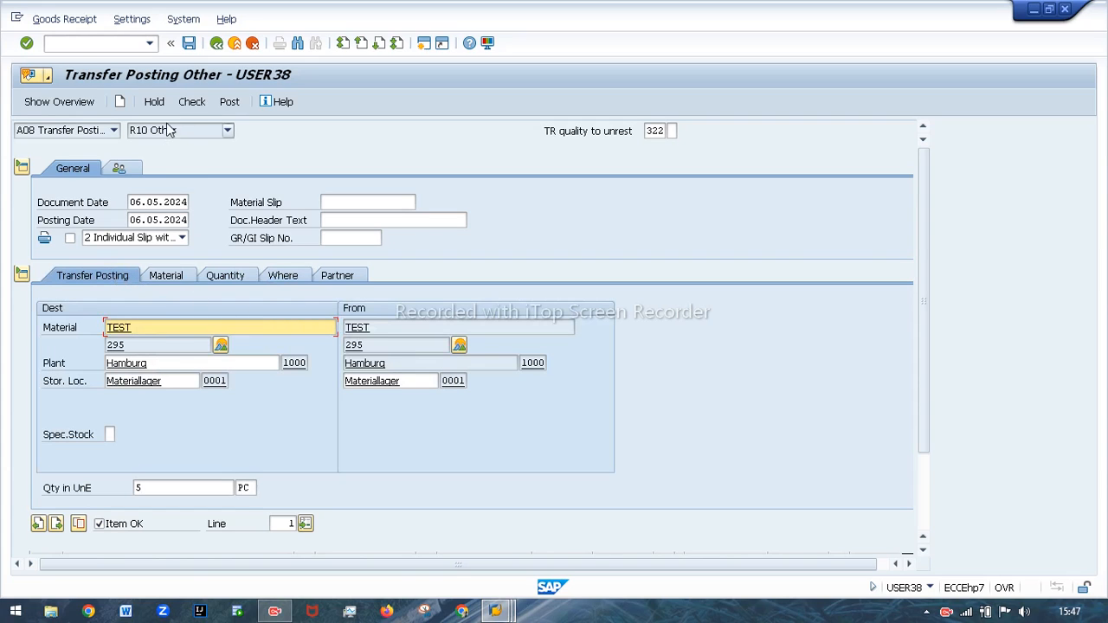
Run the document check on the reversal, close its log, and assign AR Indutries as the item's vendor.
click(191, 102)
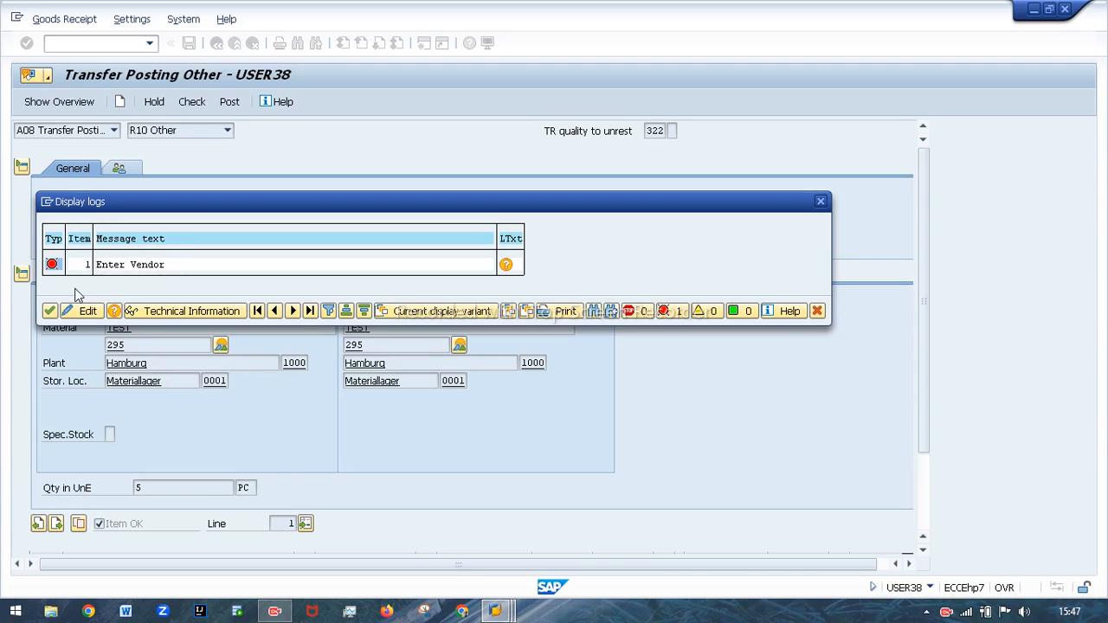
click(49, 311)
click(335, 273)
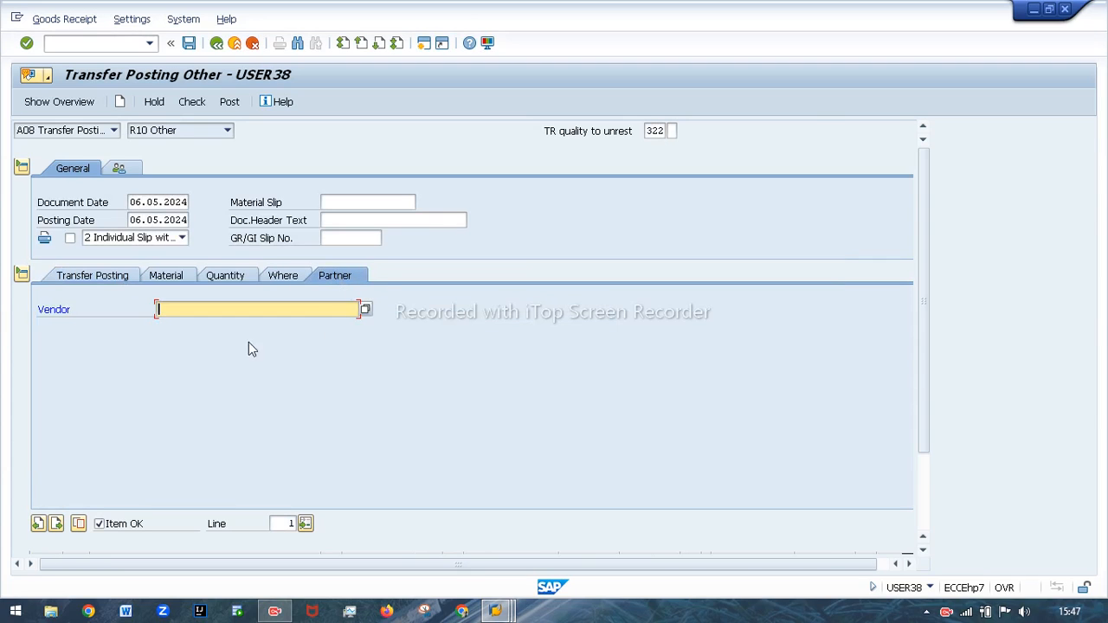
click(204, 320)
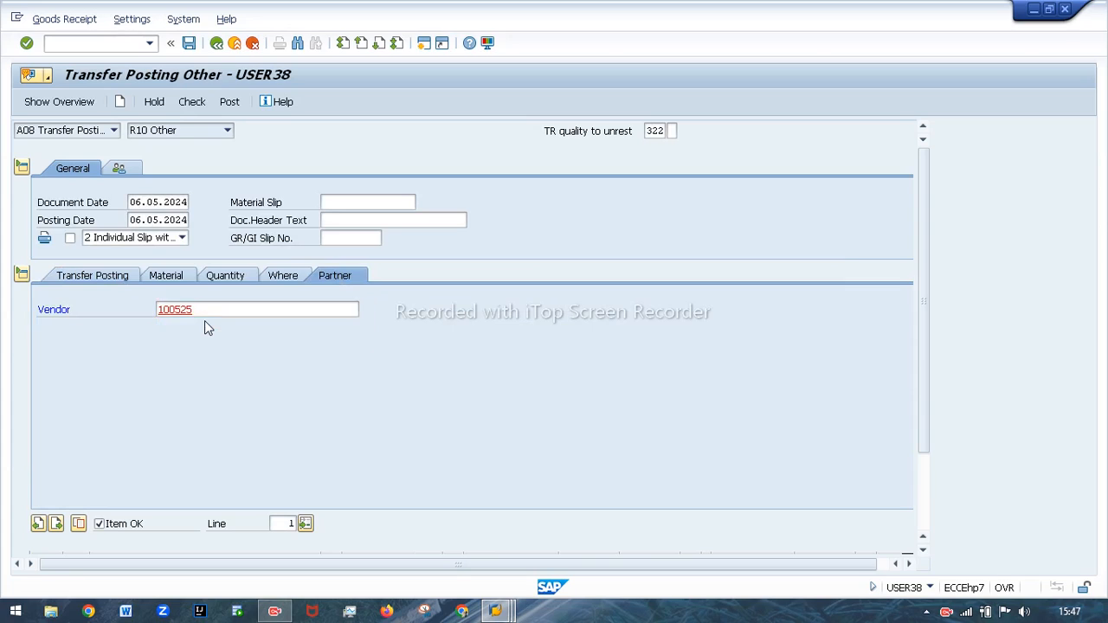
key(Return)
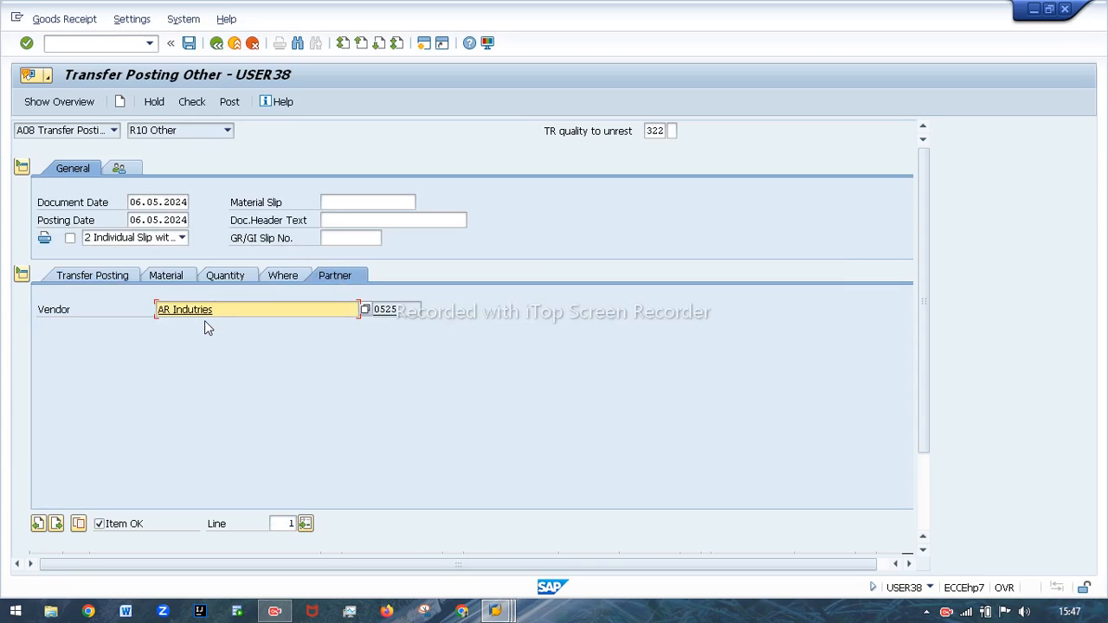
Recheck the reversal document from the item's transfer posting data and post it.
click(115, 278)
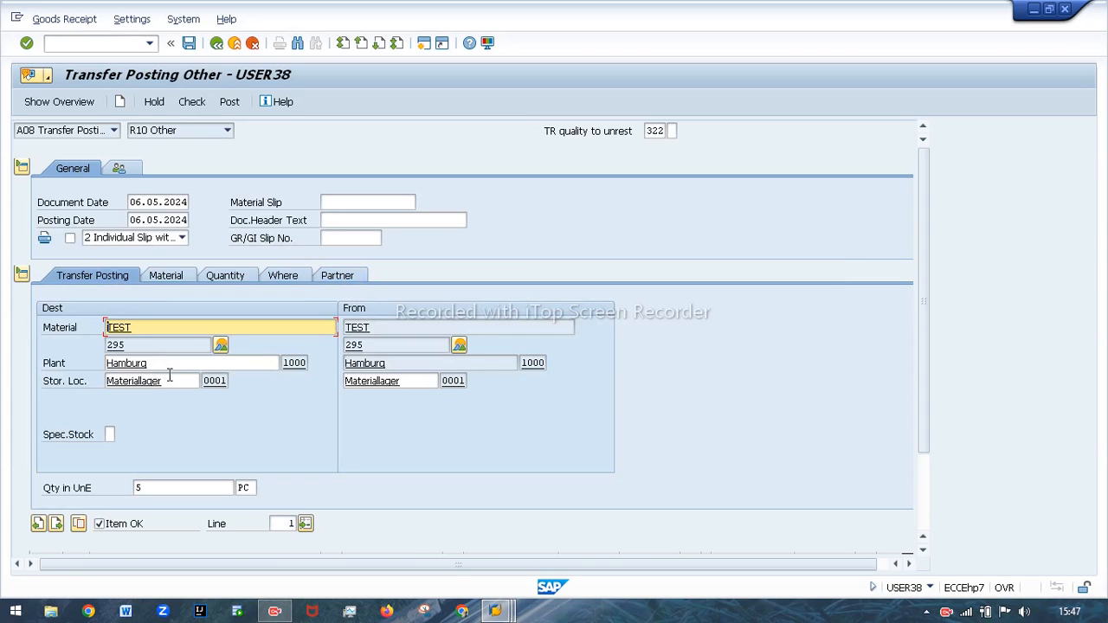
click(191, 101)
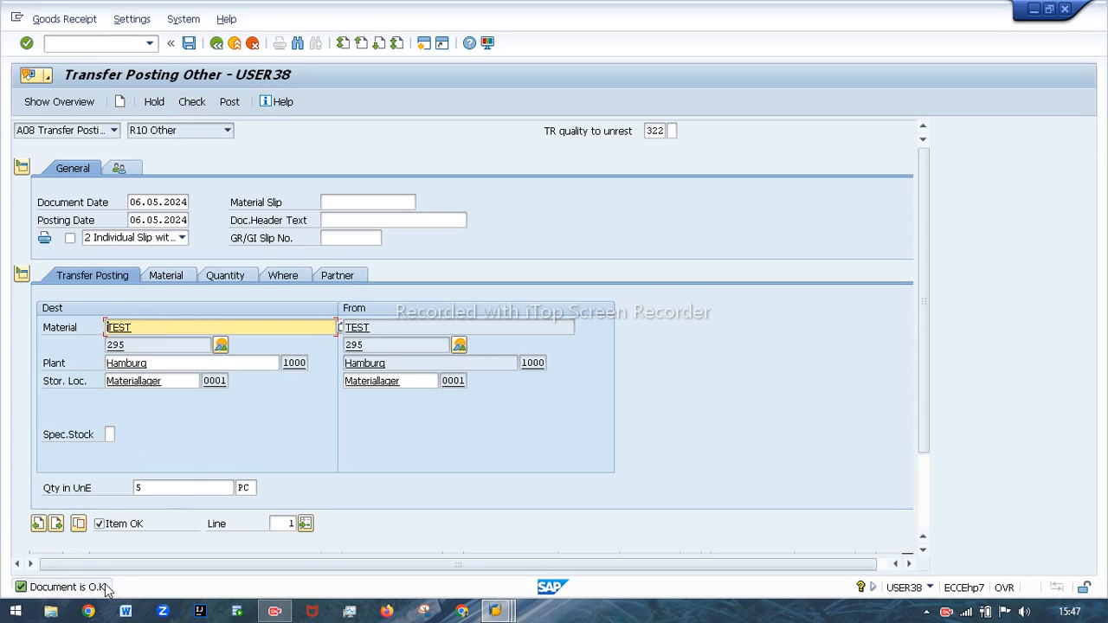
click(236, 106)
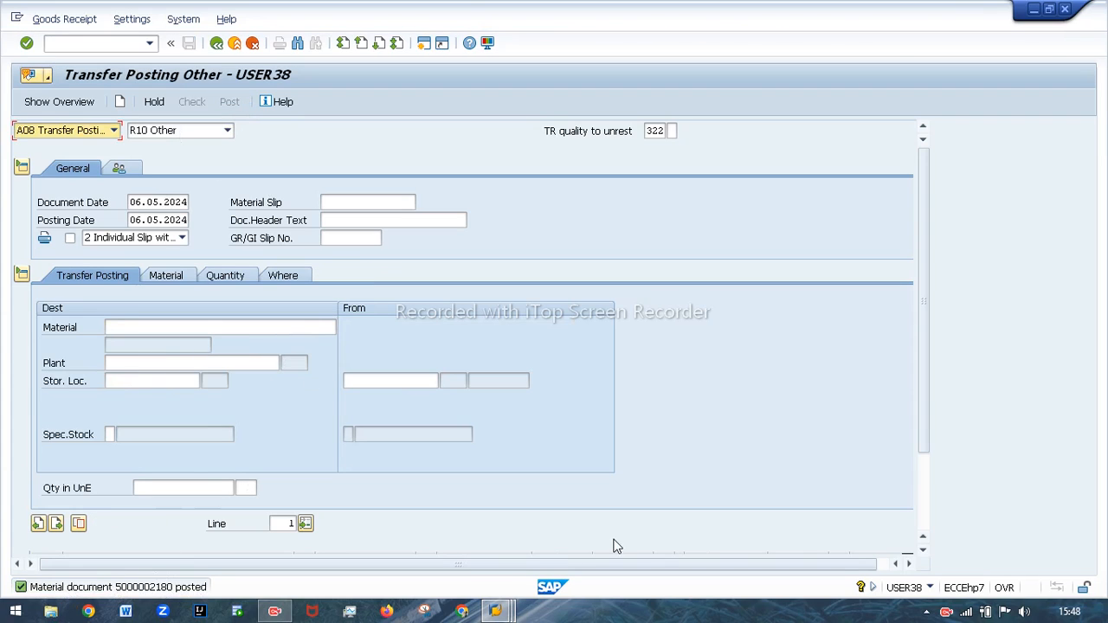
Switch to the stock overview and examine storage location 0001's quality inspection and unrestricted-use quantities before refreshing.
mouse_move(507, 611)
click(503, 555)
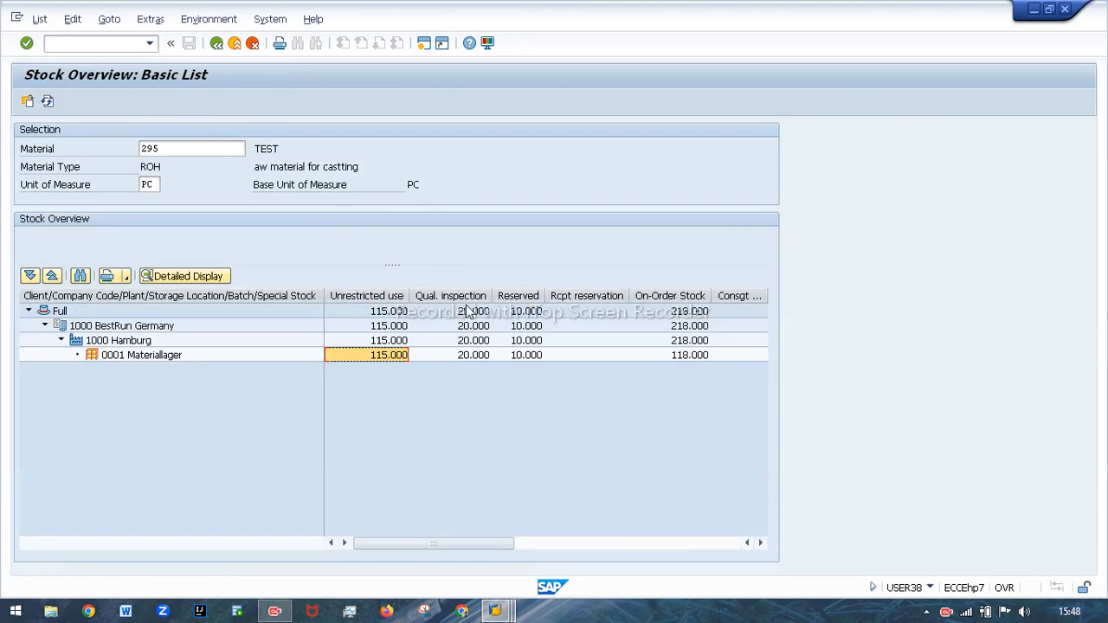
click(471, 362)
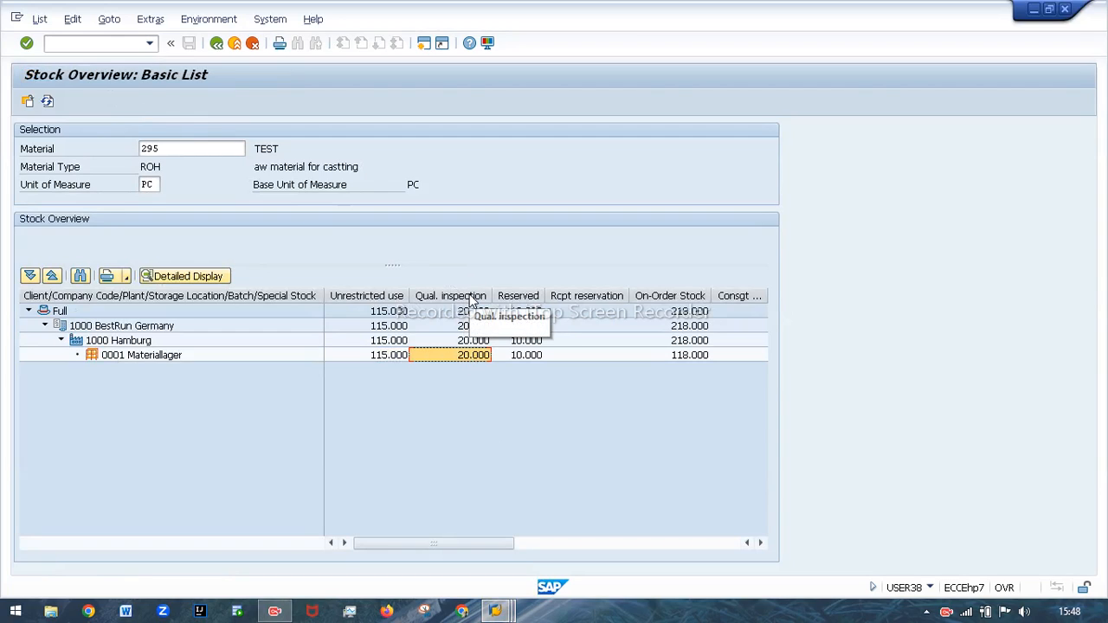
click(386, 355)
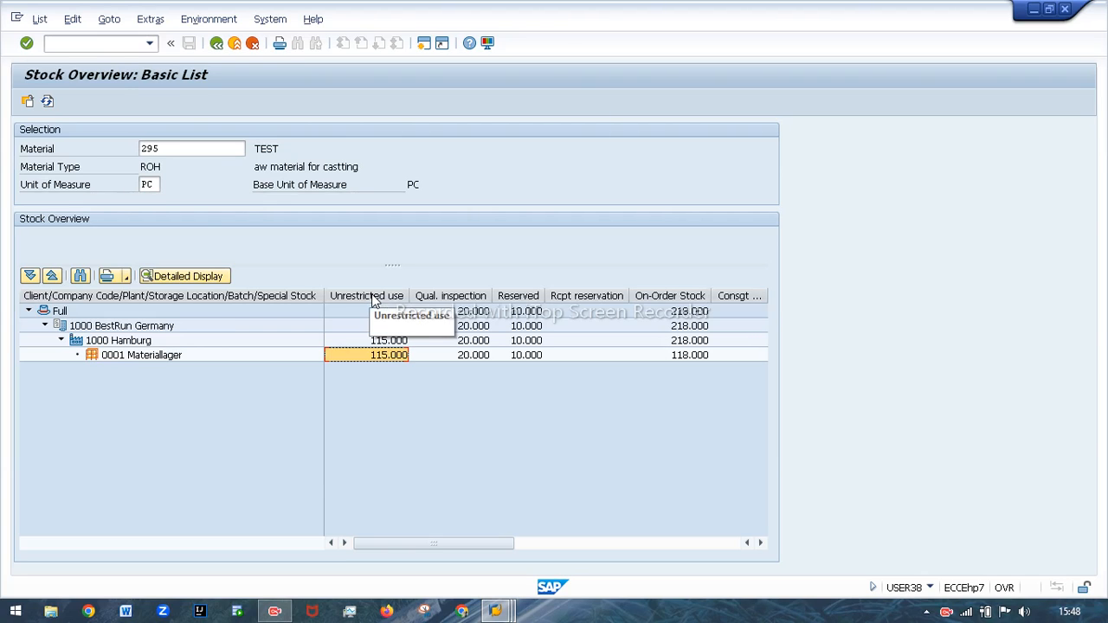
Refresh the stock overview and compare the unrestricted-use and quality inspection quantities for storage location 0001 after the reversal.
click(47, 101)
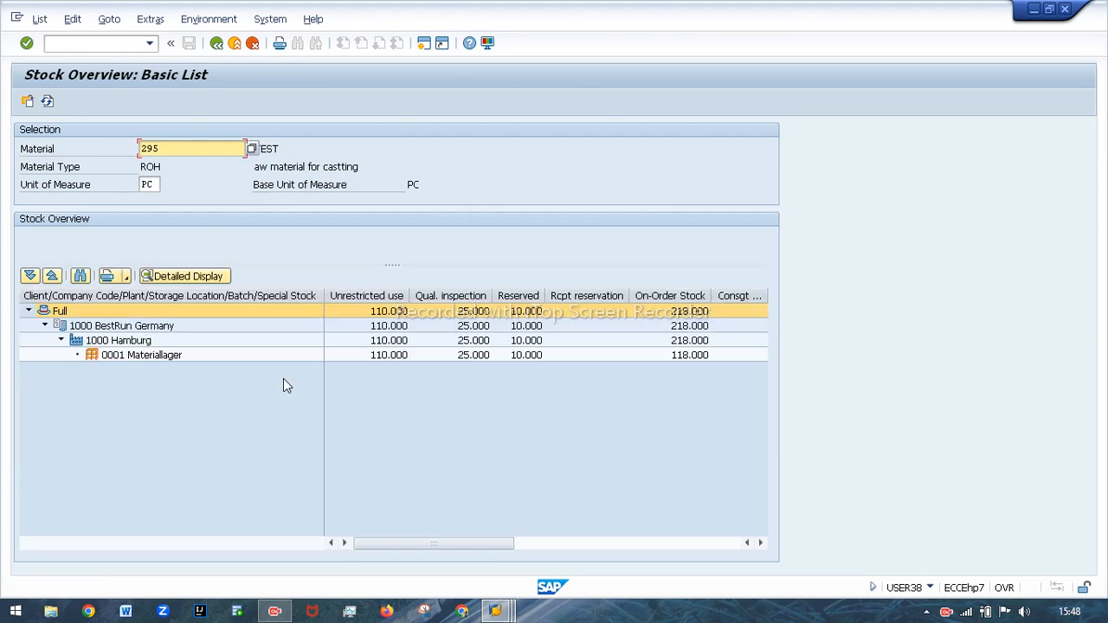
click(387, 357)
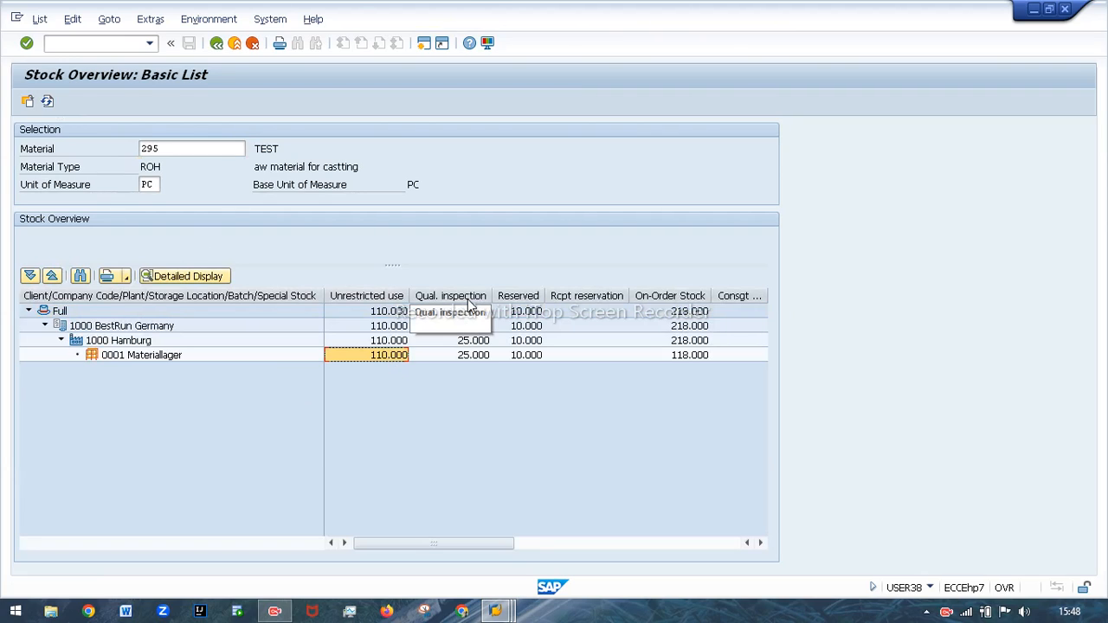
click(467, 362)
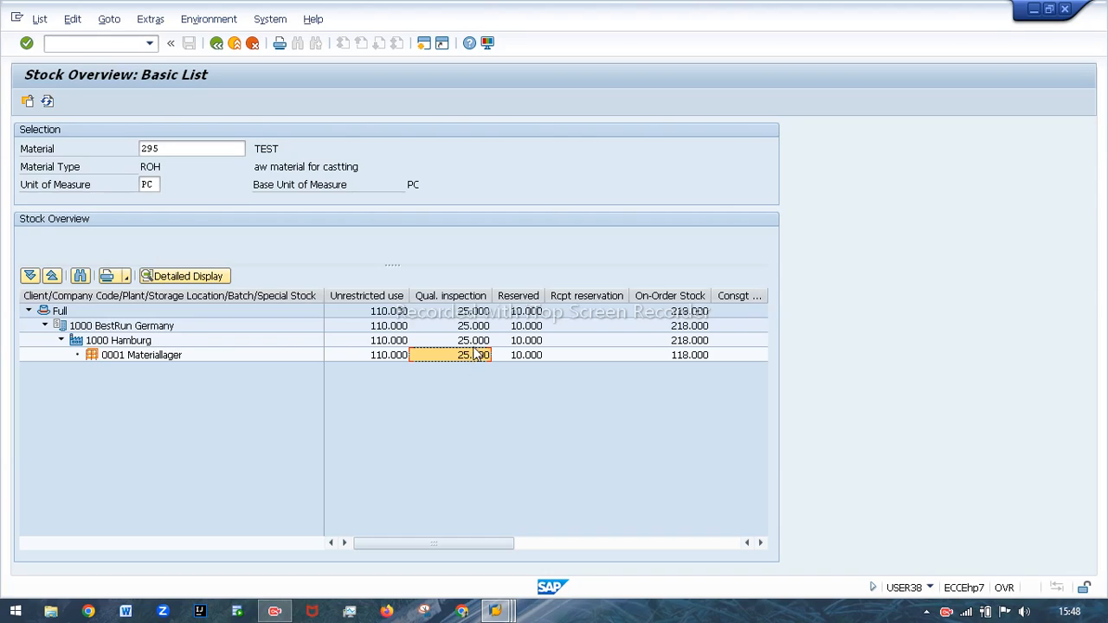
click(367, 357)
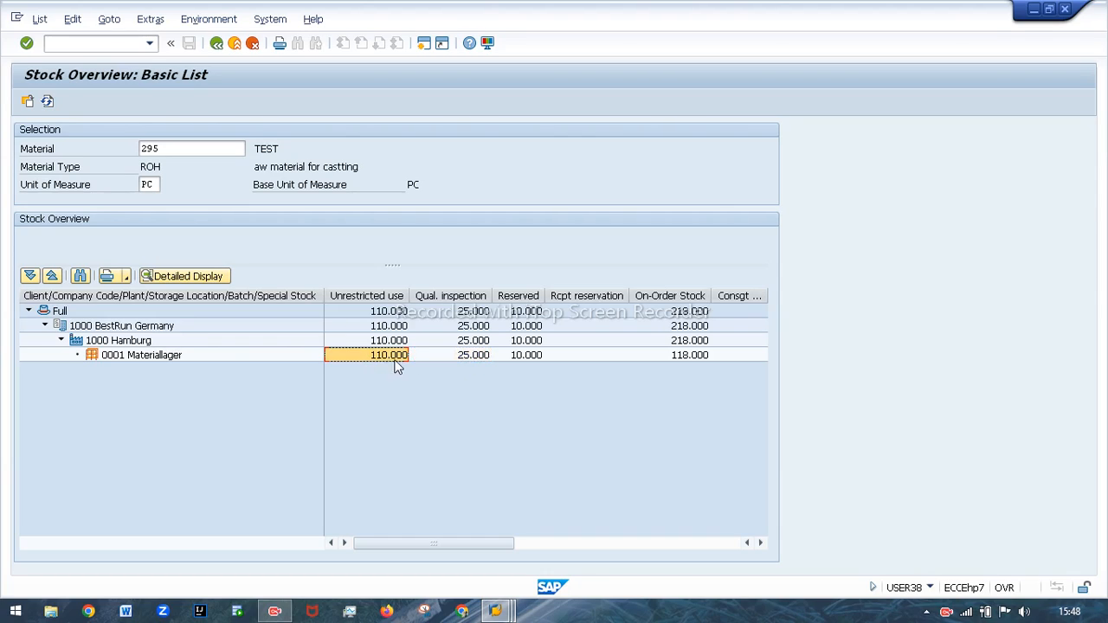